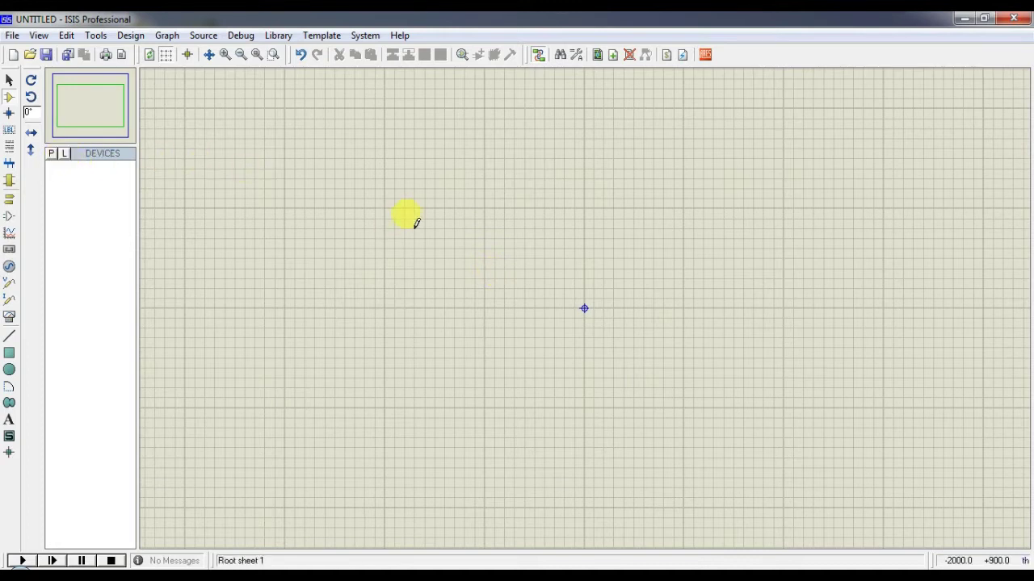
Search the parts library for 'l293d' and select the L293D driver result
click(51, 153)
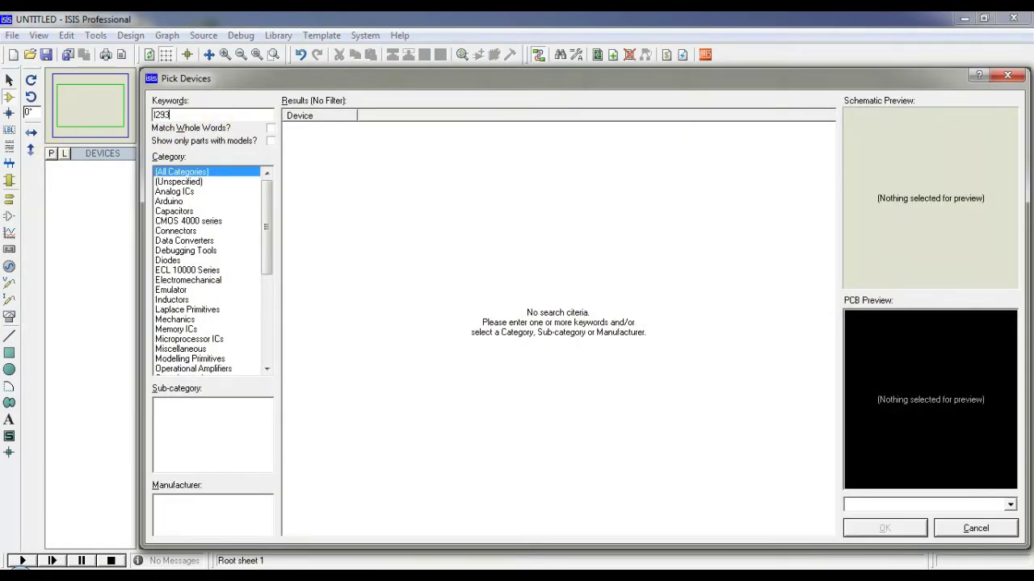
text(l293d)
click(395, 129)
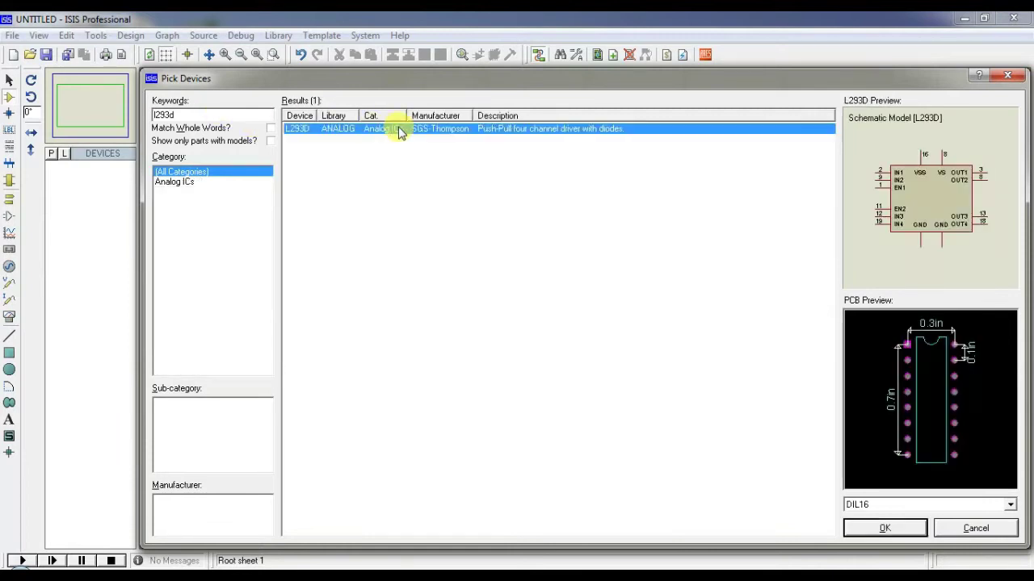
click(178, 115)
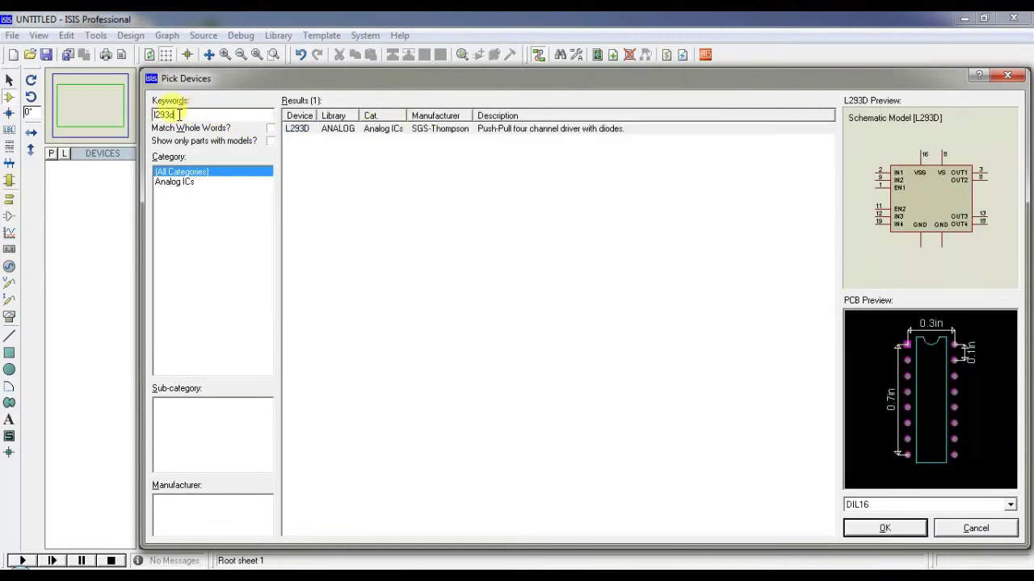
click(468, 129)
Add L293D to the device list and drop it near the sheet centre as U1
click(915, 529)
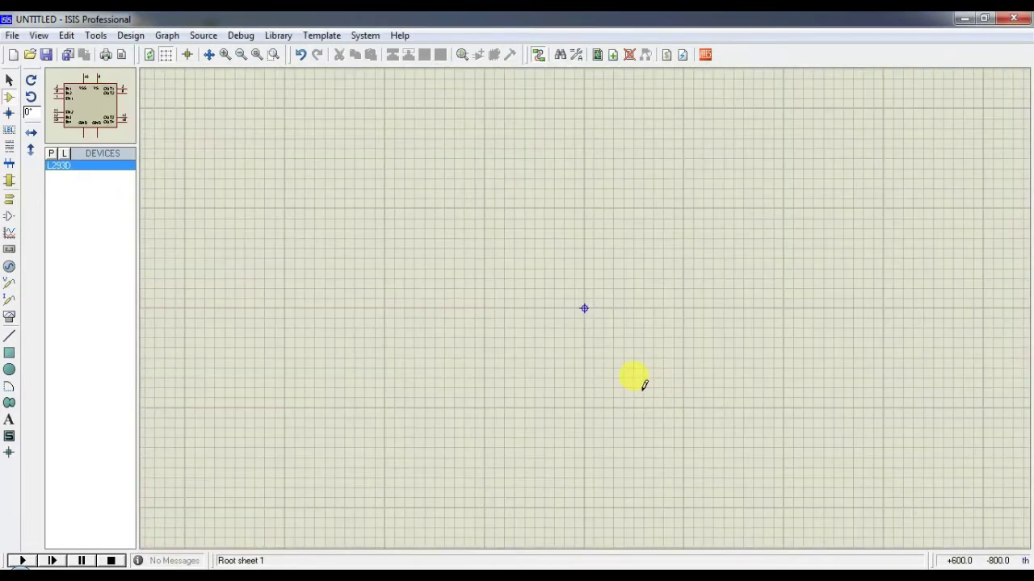
click(501, 176)
click(469, 256)
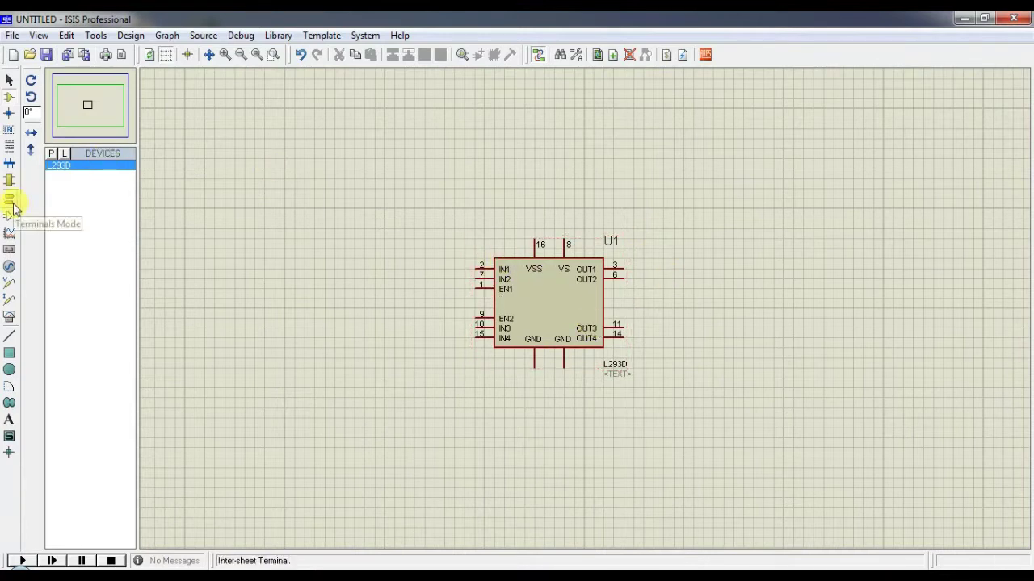
Place two DC generators side by side above U1
click(10, 268)
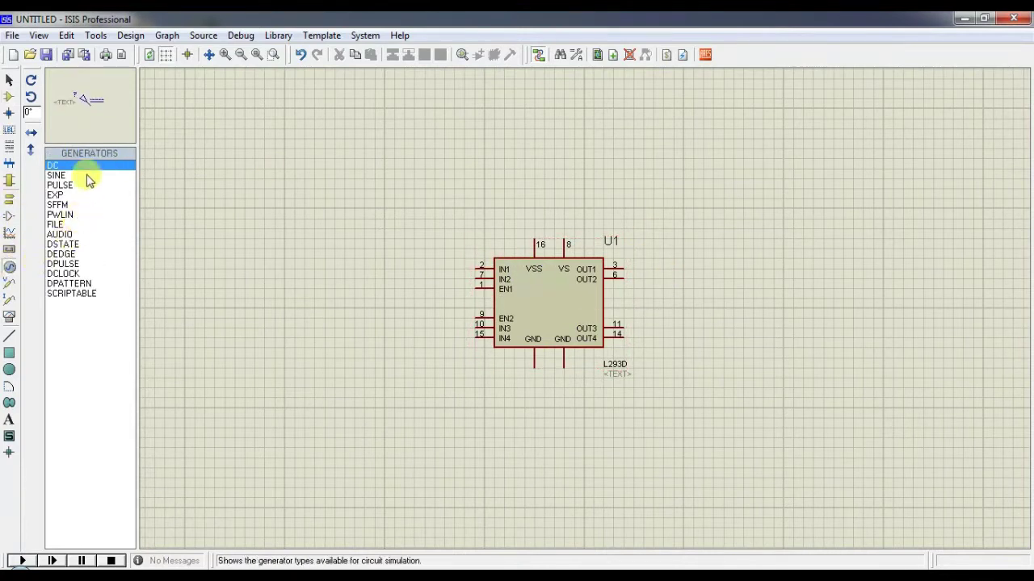
click(575, 119)
click(540, 144)
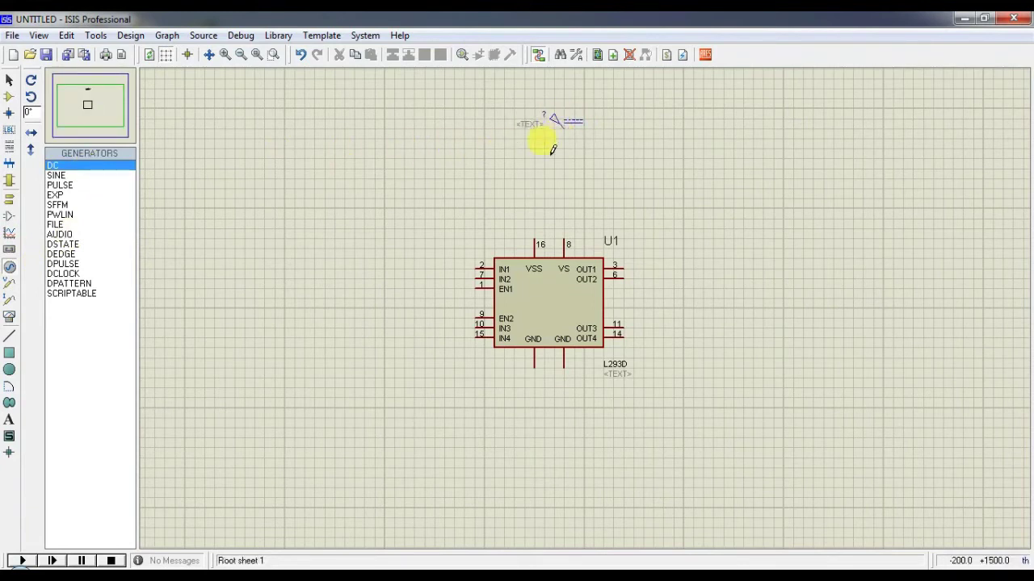
click(503, 123)
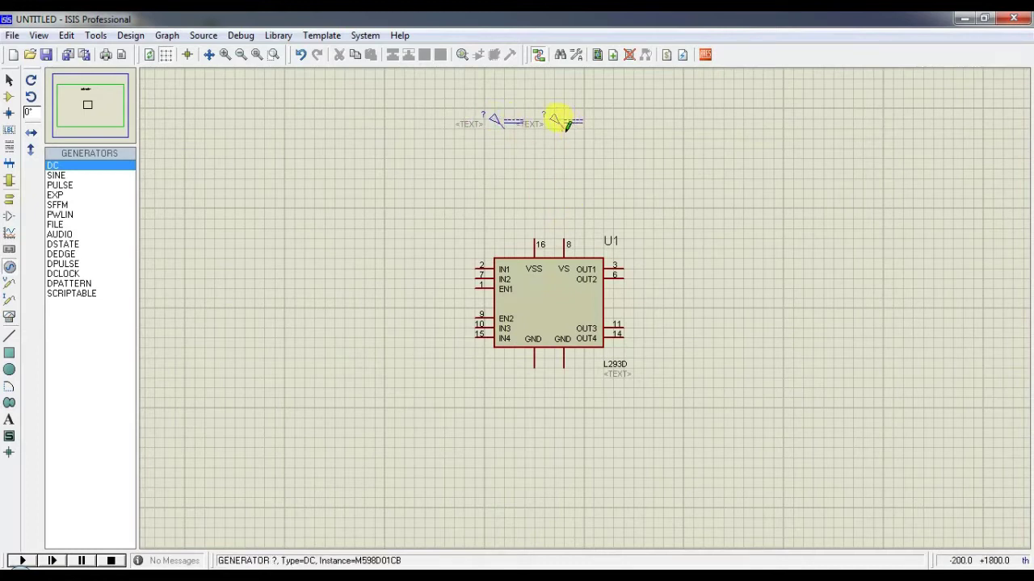
Wire the right generator to U1 pin 8 (VS) and the left to pin 16 (VSS)
drag(567, 123, 569, 234)
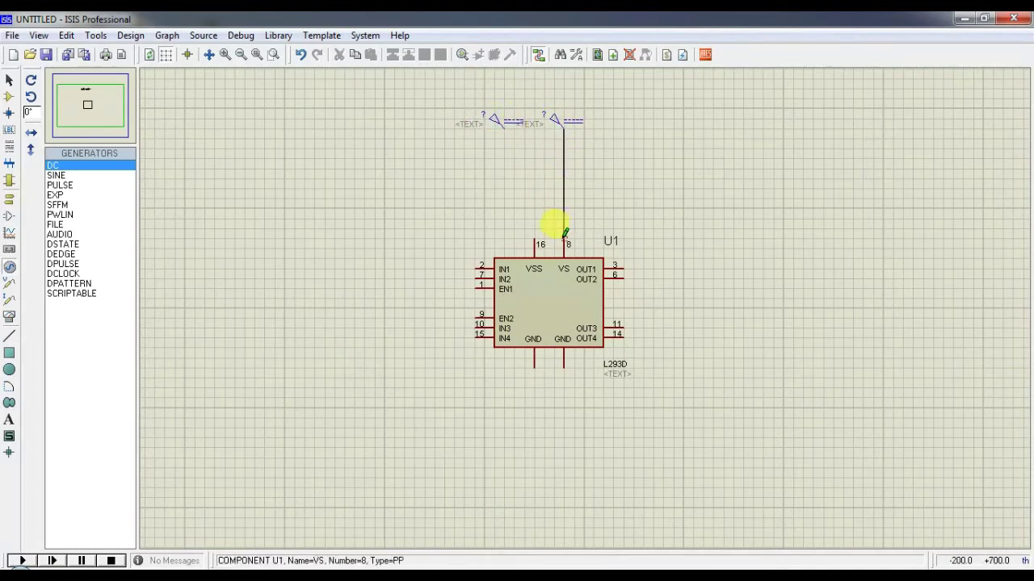
click(503, 121)
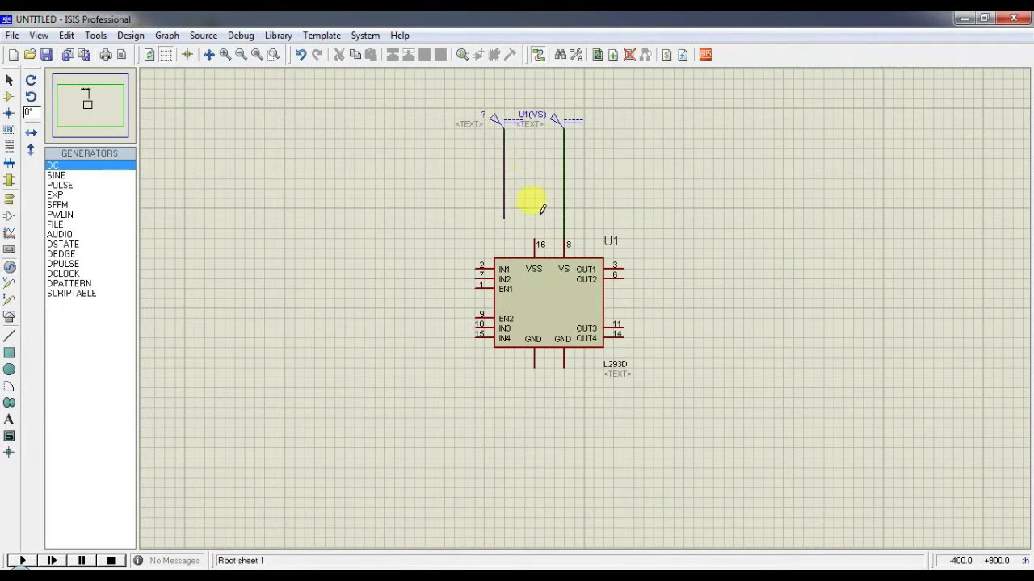
click(534, 238)
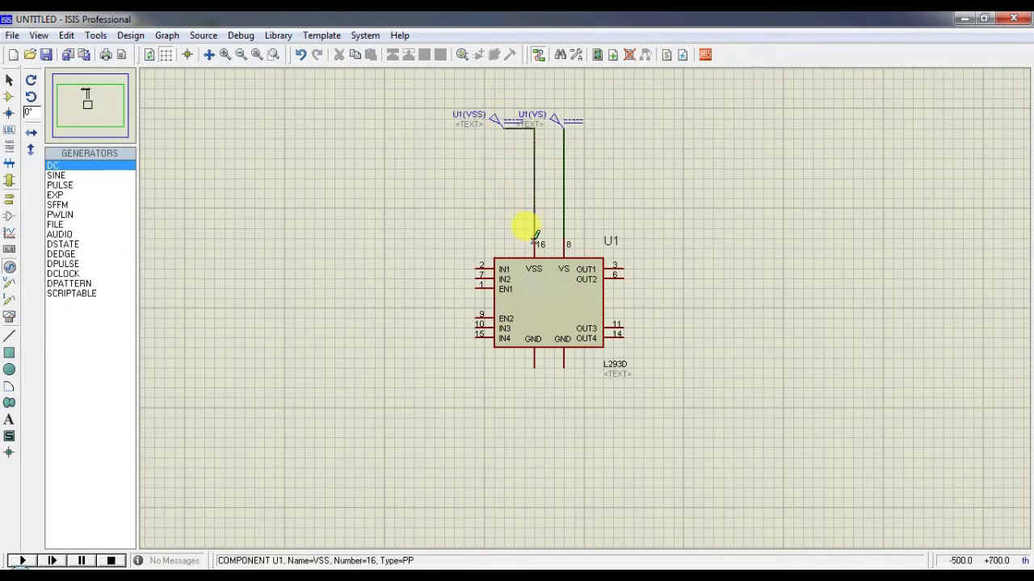
click(9, 200)
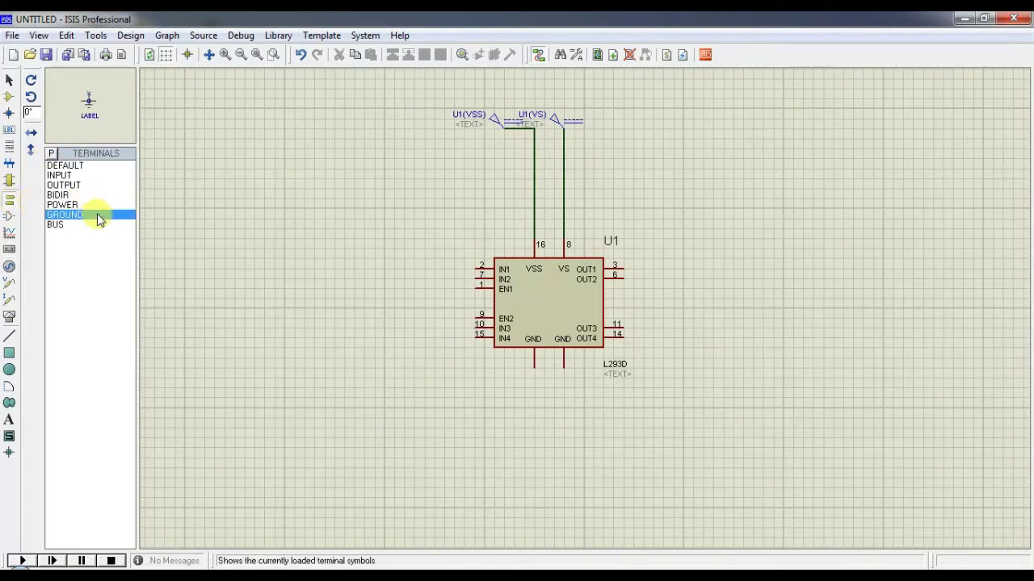
Place a GROUND terminal below U1 and wire both GND pins to it
click(545, 429)
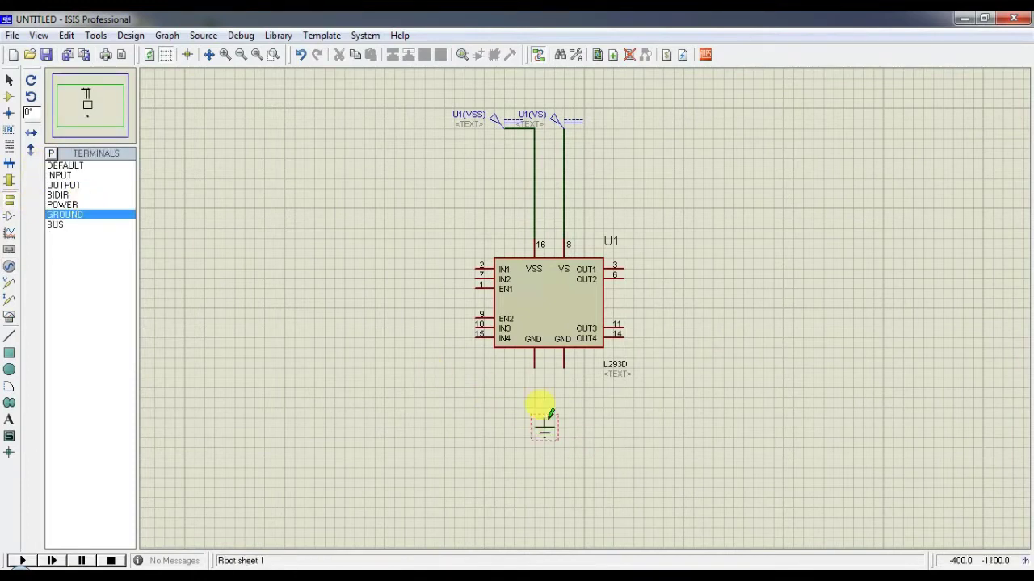
click(534, 369)
click(543, 415)
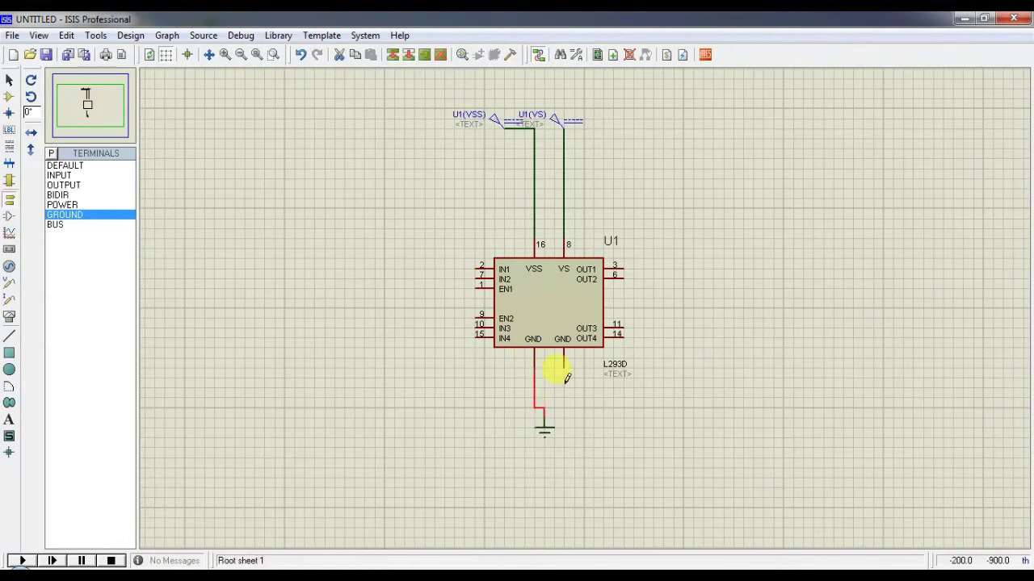
click(565, 368)
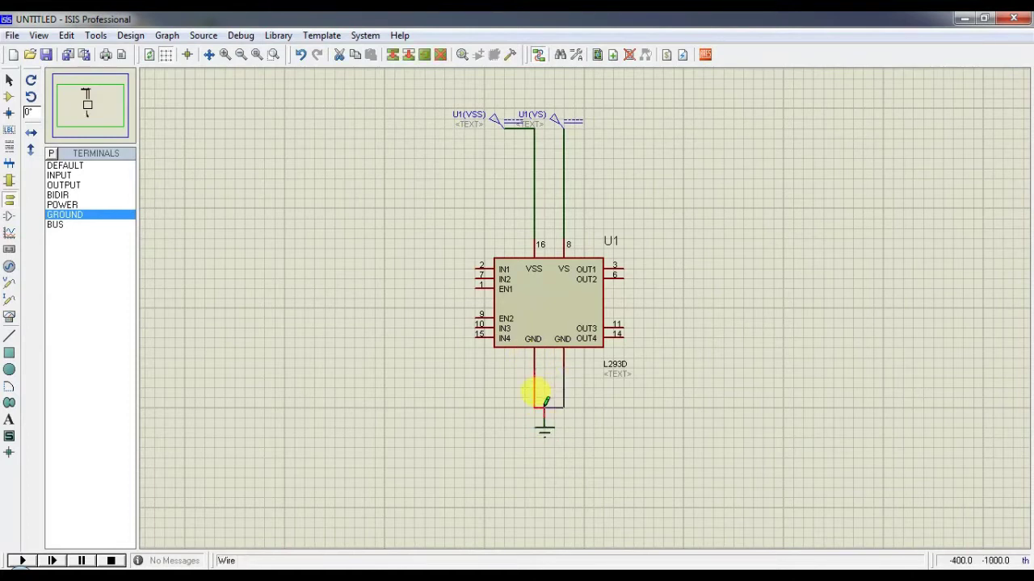
click(545, 406)
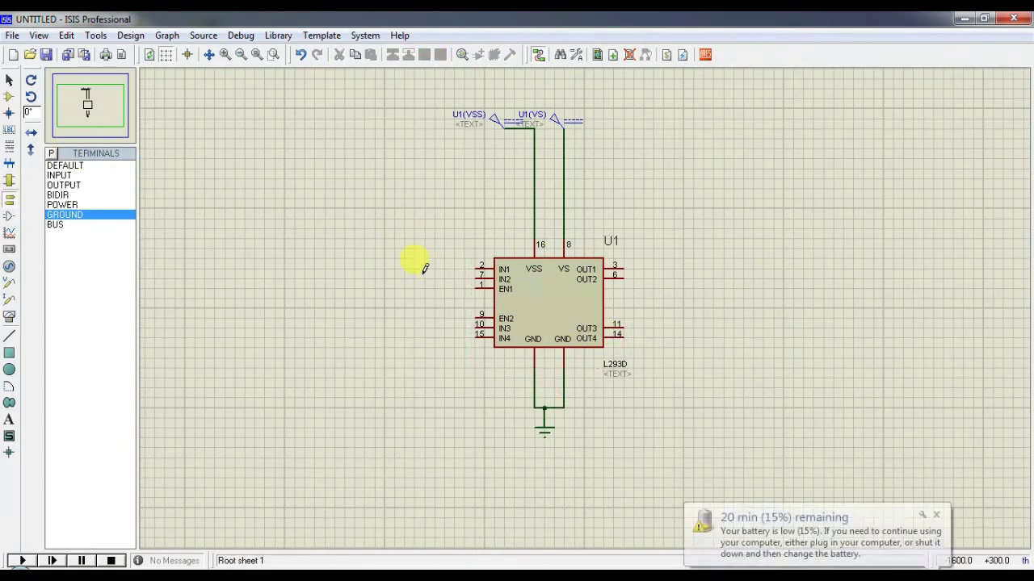
Search 'dc mot' and add the simple DC MOTOR model to the device list
click(8, 96)
click(52, 154)
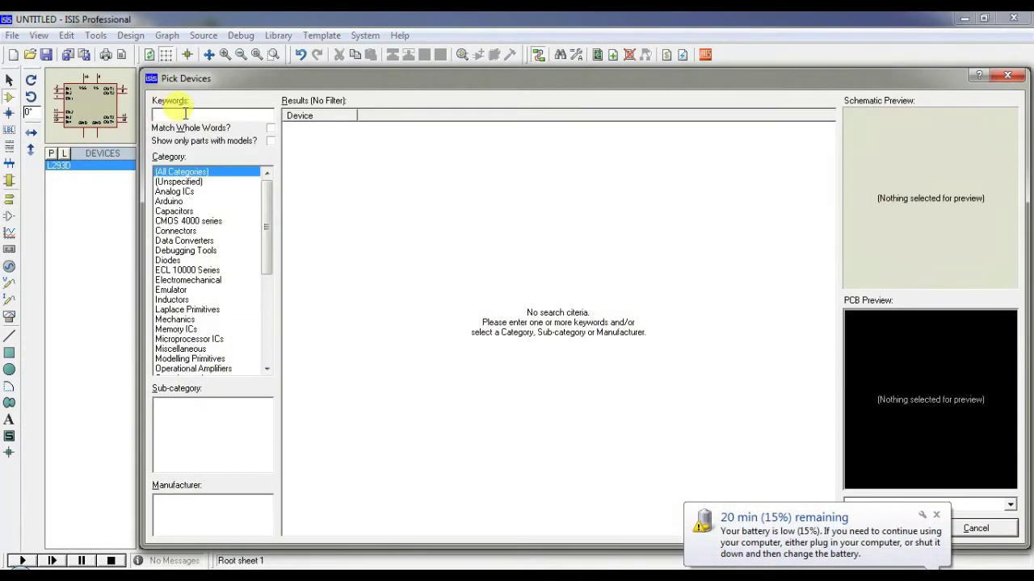
text(dc motor)
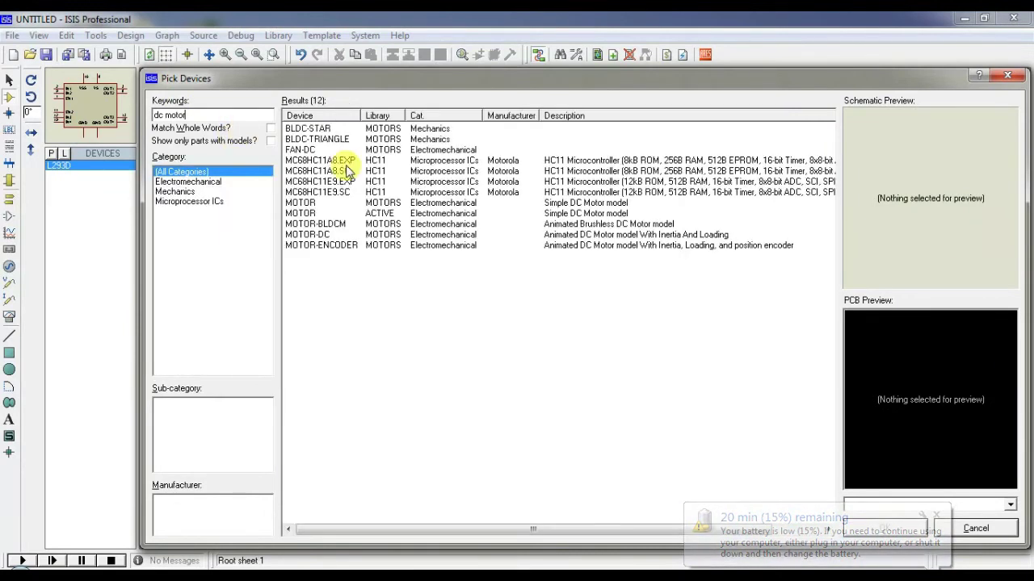
click(368, 213)
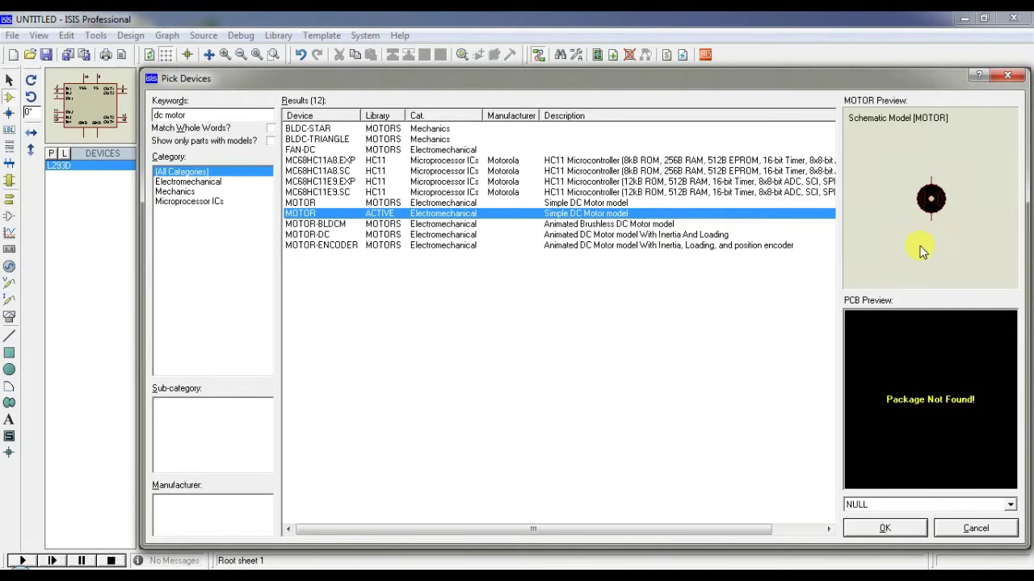
click(903, 529)
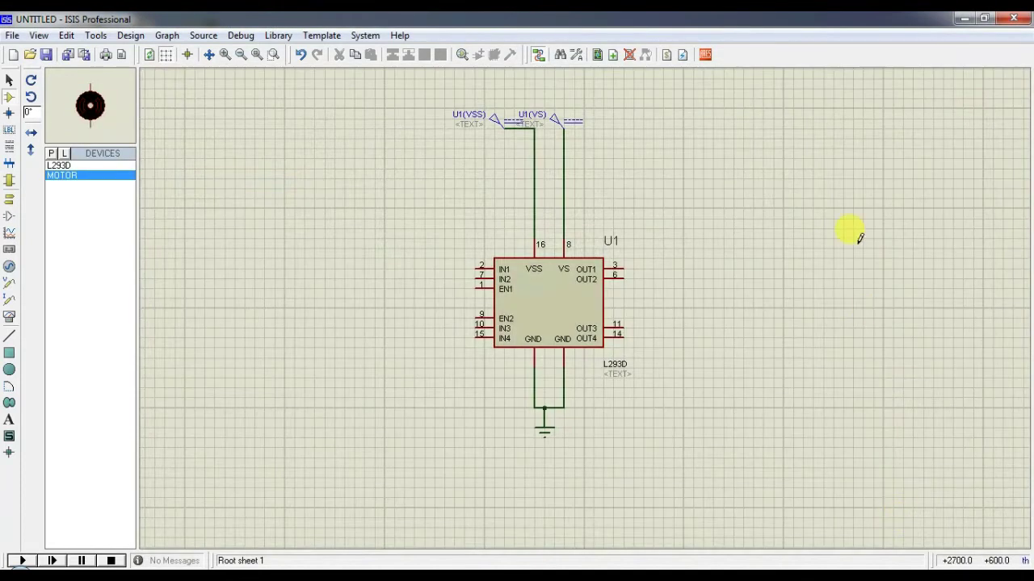
Place two DC motors to the right of U1, one above the other
click(858, 237)
click(773, 230)
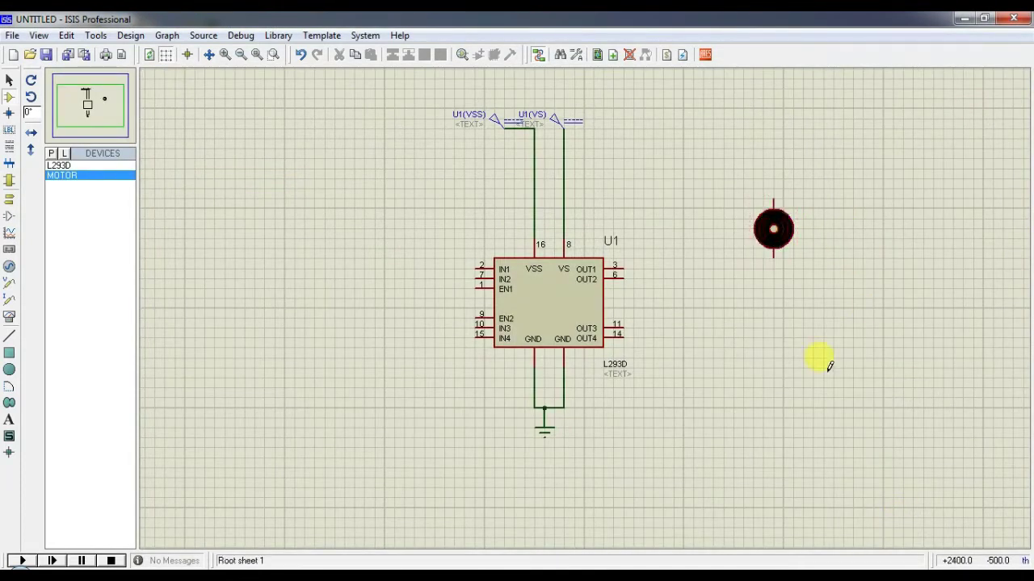
click(781, 394)
click(773, 396)
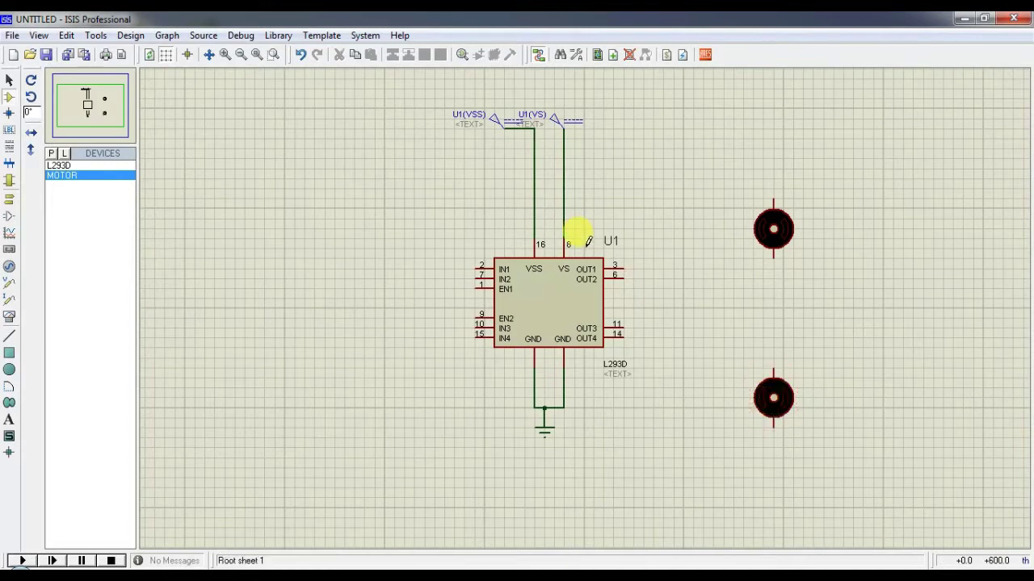
Wire OUT1 (pin 3) and OUT2 (pin 6) to the upper motor, OUT3 (11) and OUT4 (14) to the lower
click(627, 263)
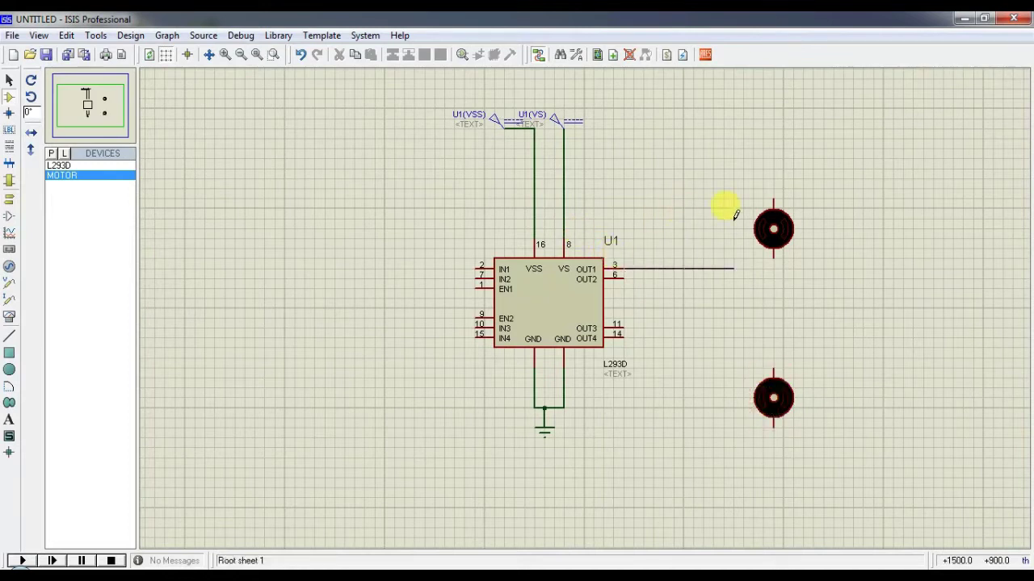
click(774, 193)
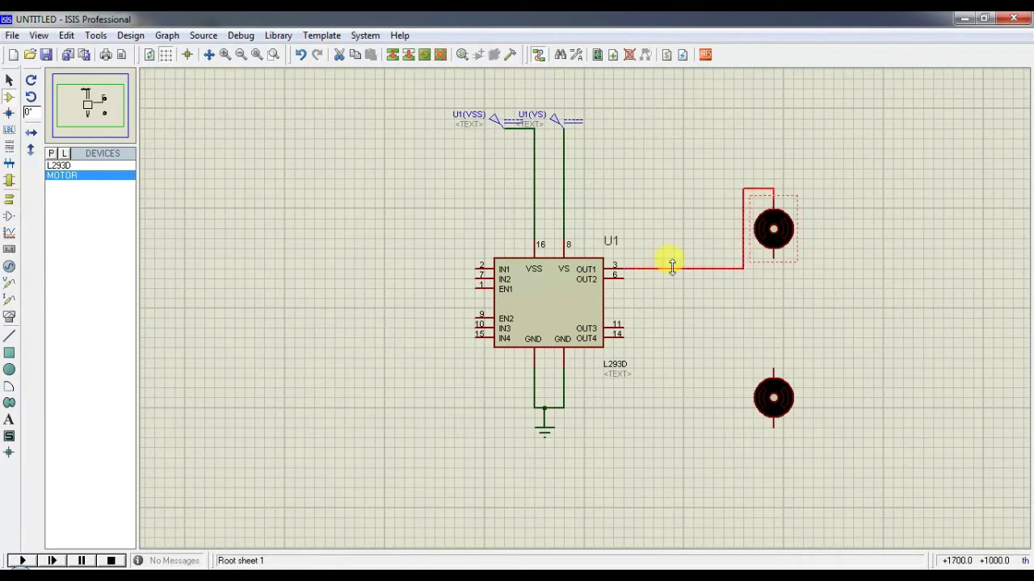
click(620, 275)
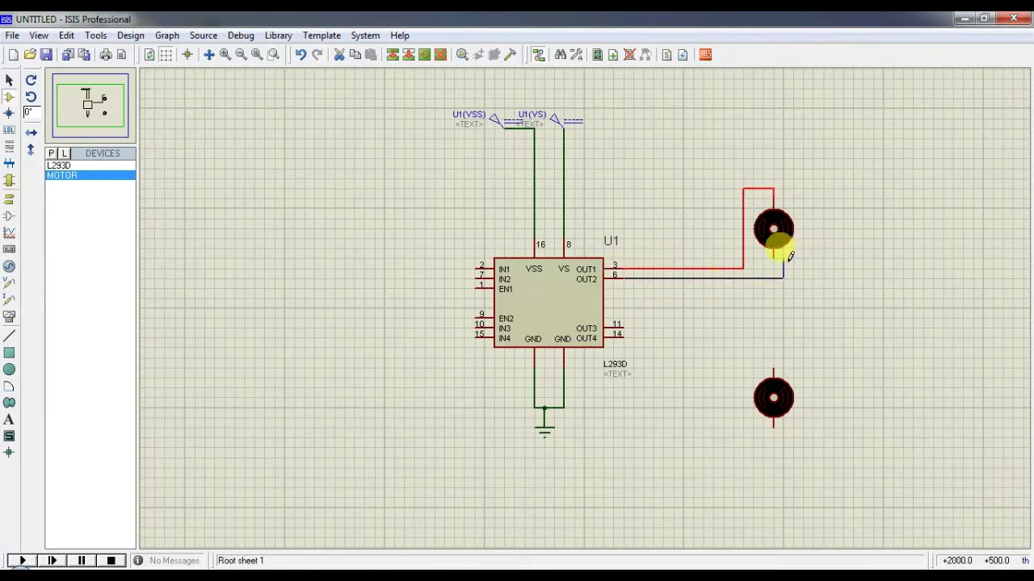
click(775, 253)
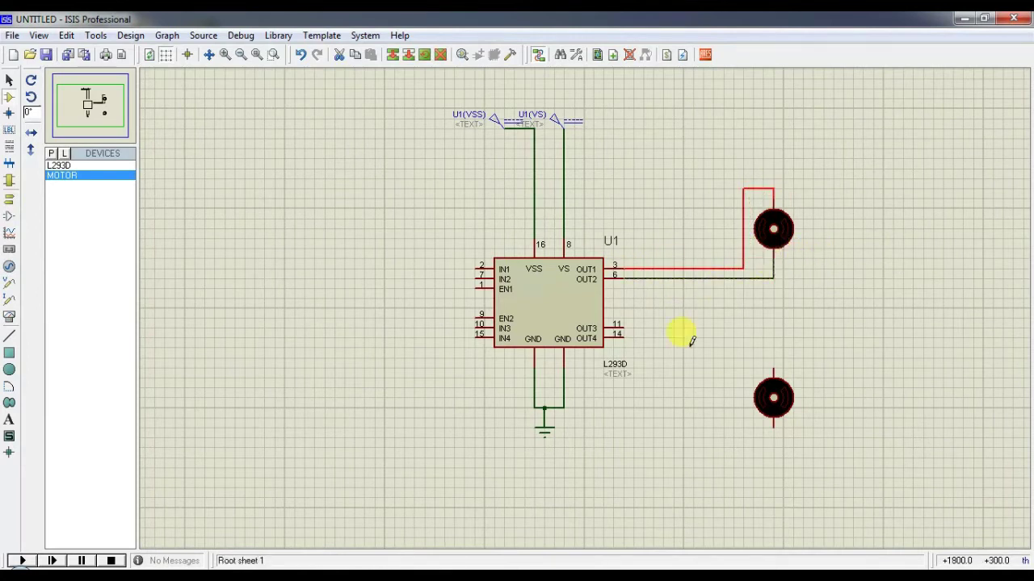
click(624, 325)
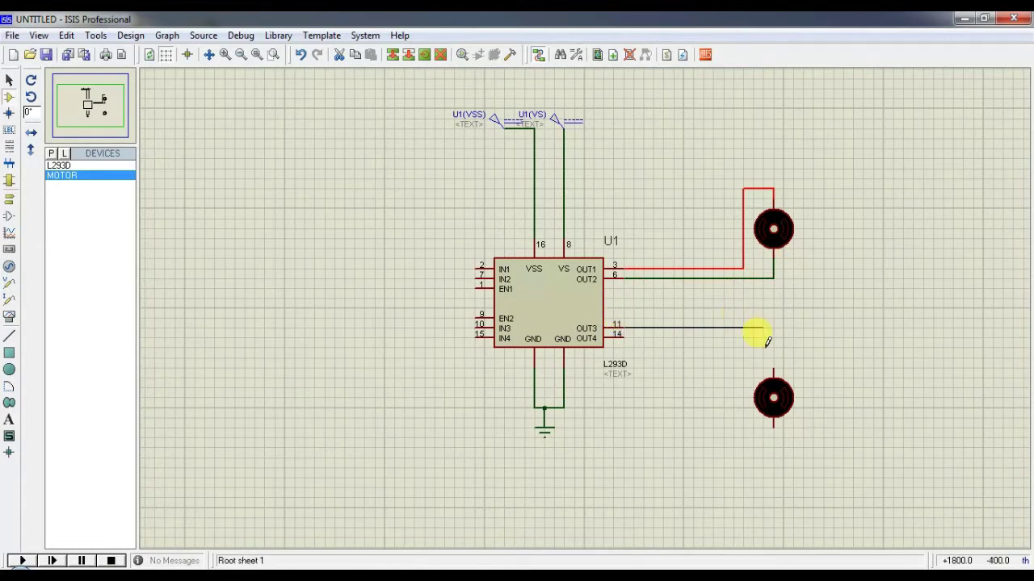
click(773, 371)
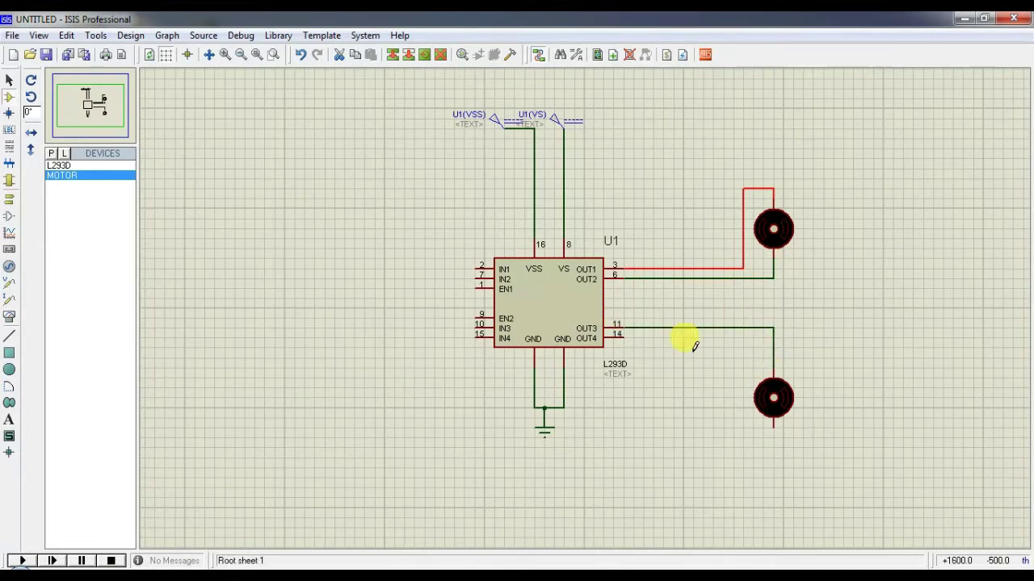
click(626, 334)
click(773, 429)
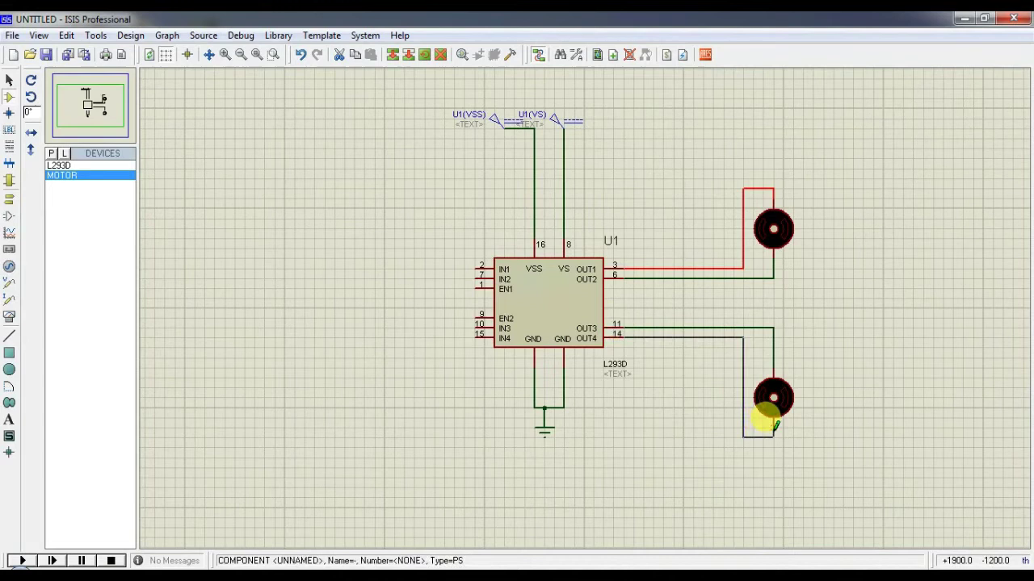
double_click(771, 236)
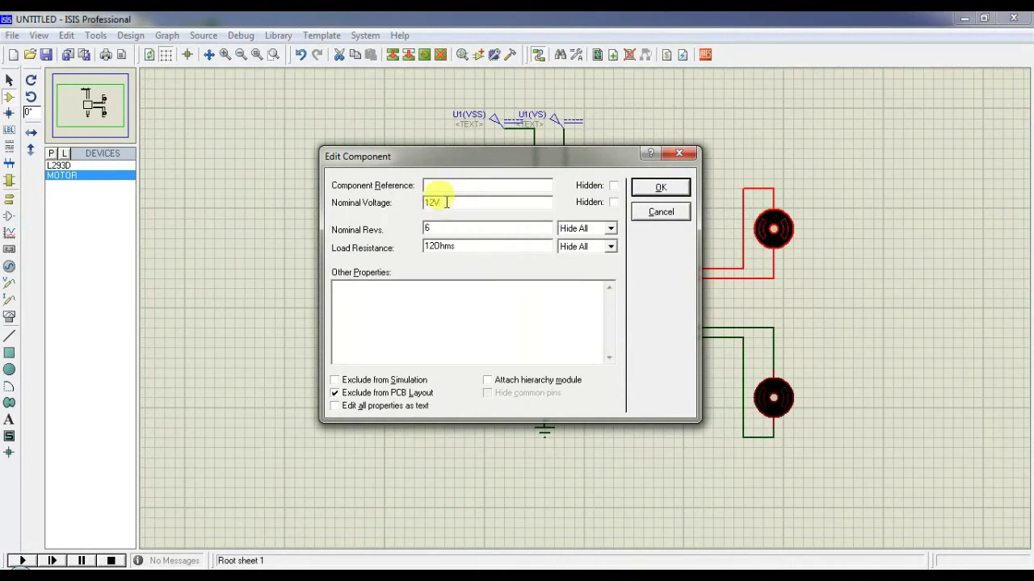
click(670, 186)
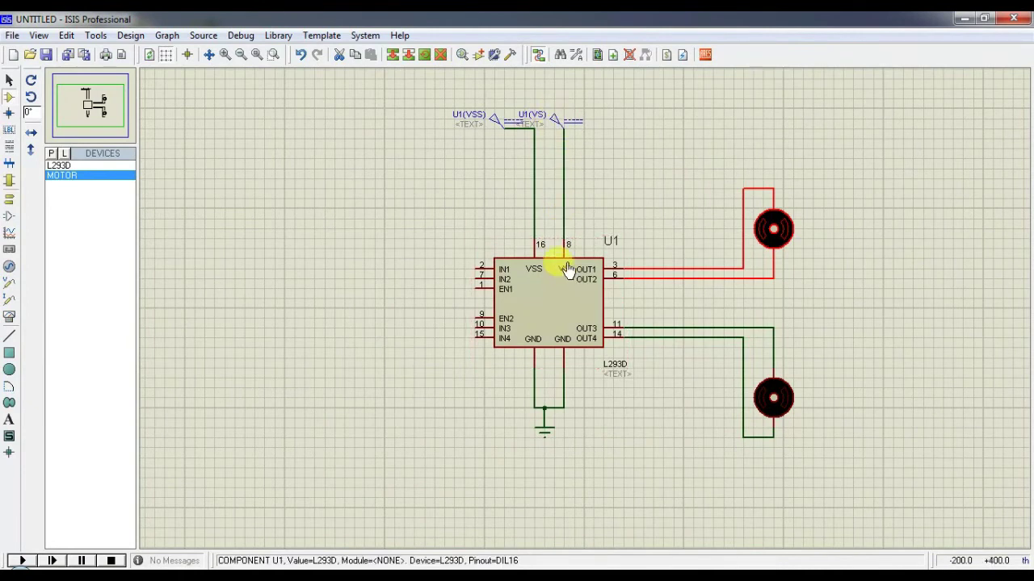
Set the U1(VS) generator voltage to 12 volts
double_click(555, 121)
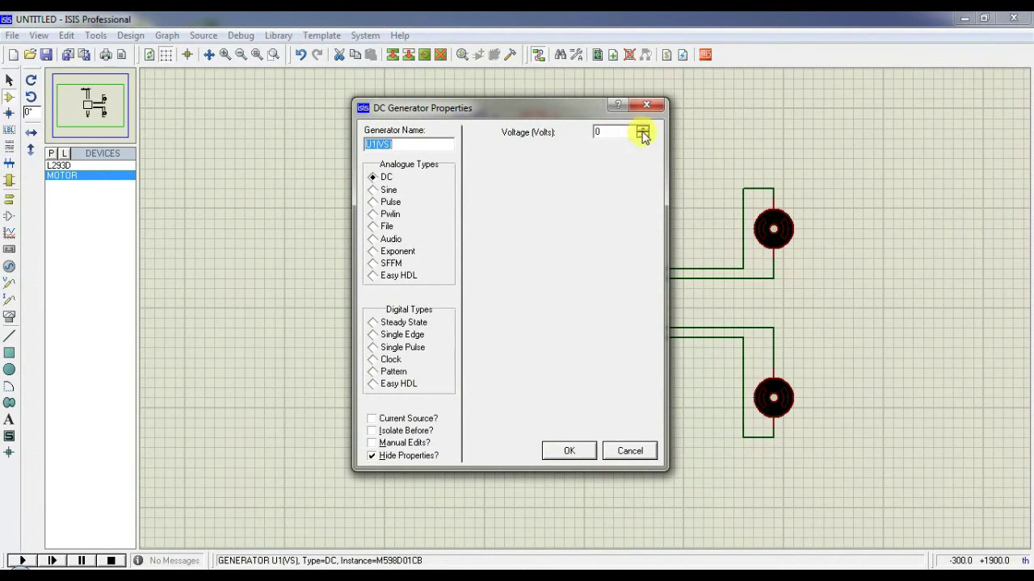
key(Tab)
text(3)
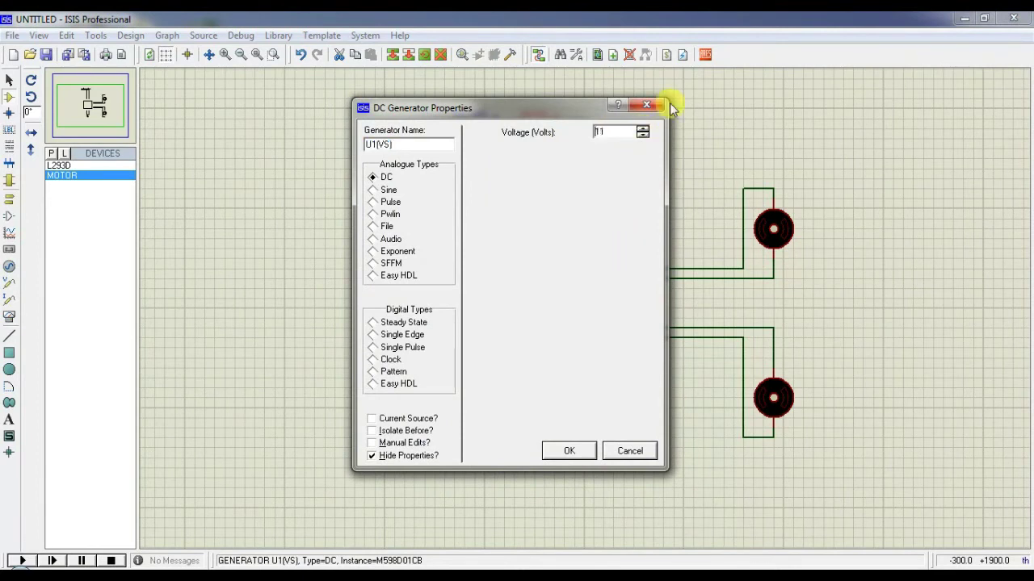
click(643, 128)
click(643, 128)
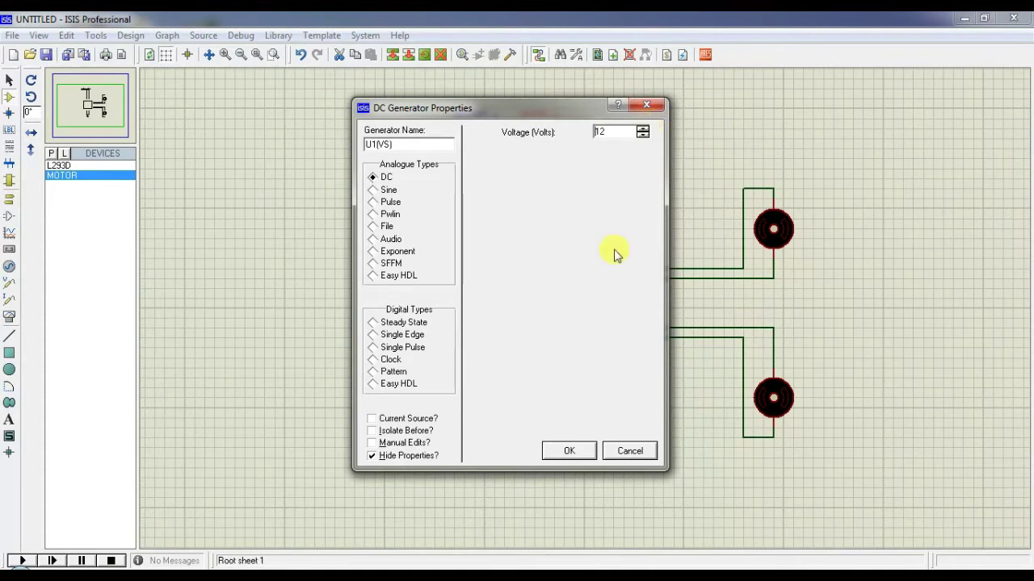
click(569, 452)
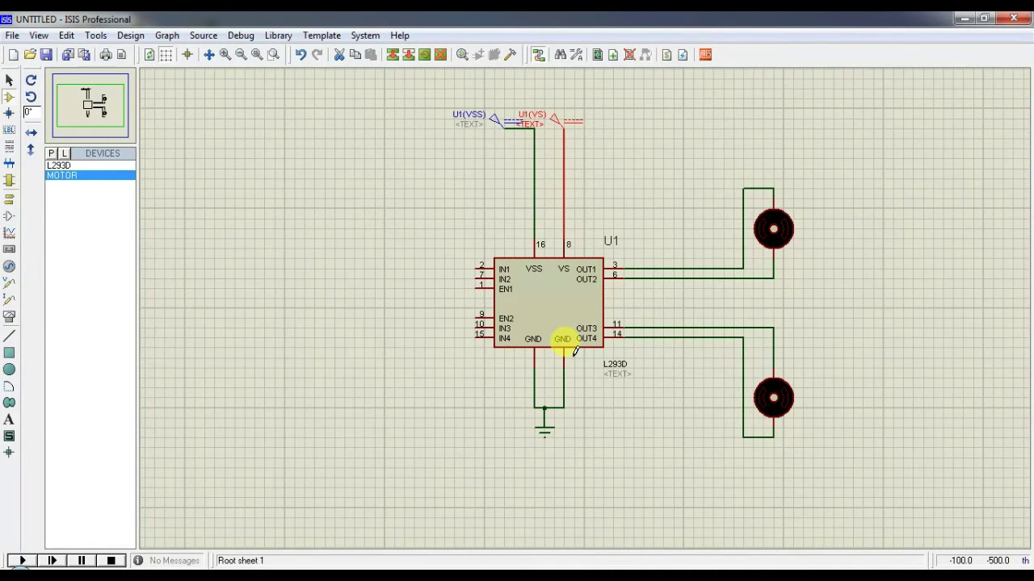
Set the U1(VSS) generator voltage to 5 volts and deselect it
double_click(497, 120)
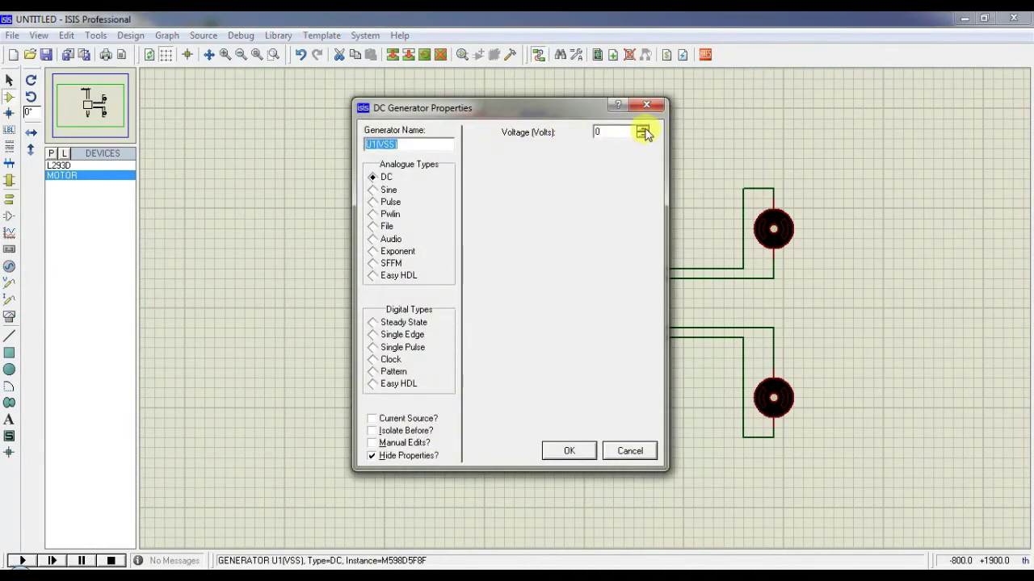
click(643, 129)
click(643, 129)
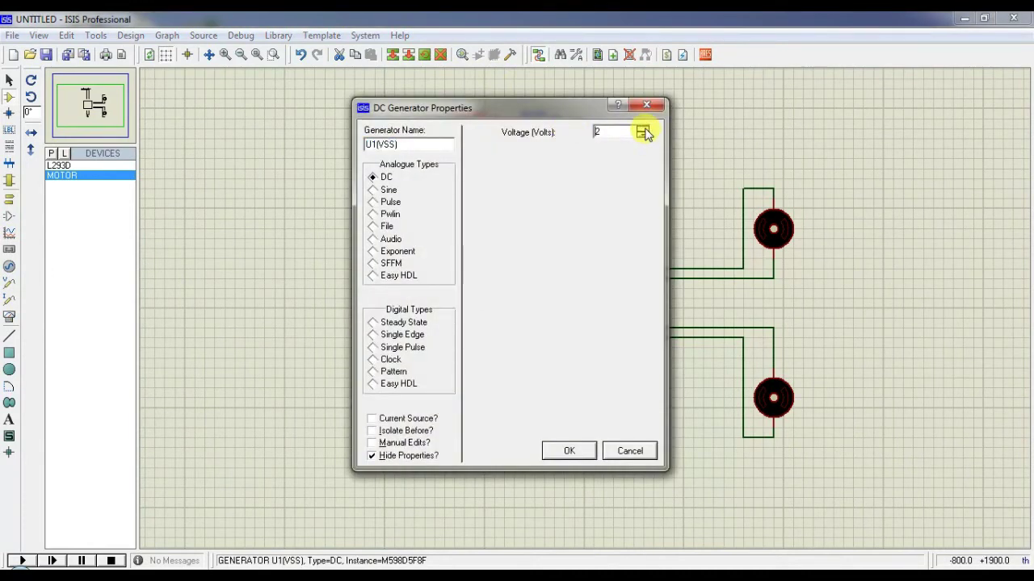
click(570, 451)
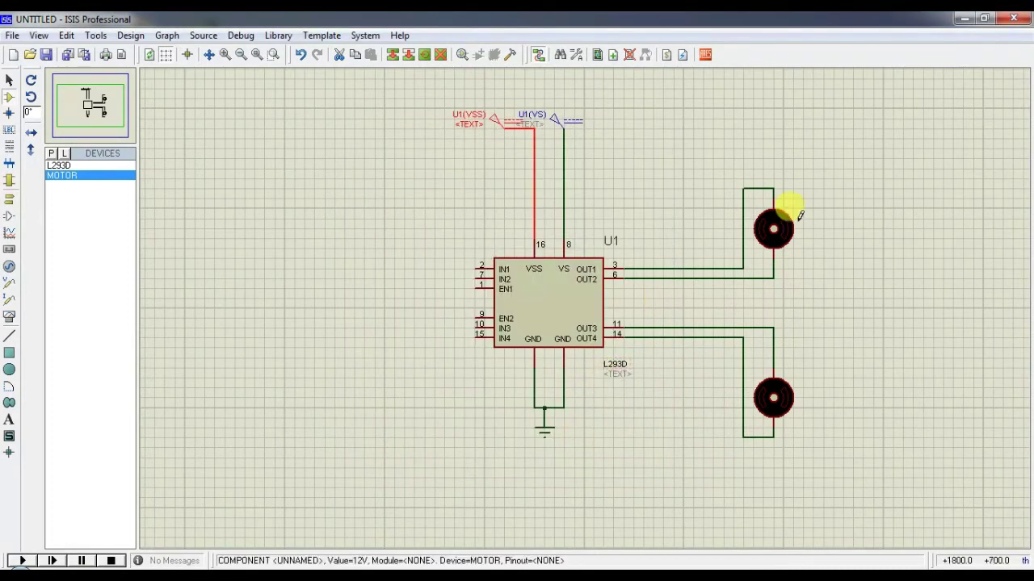
click(722, 196)
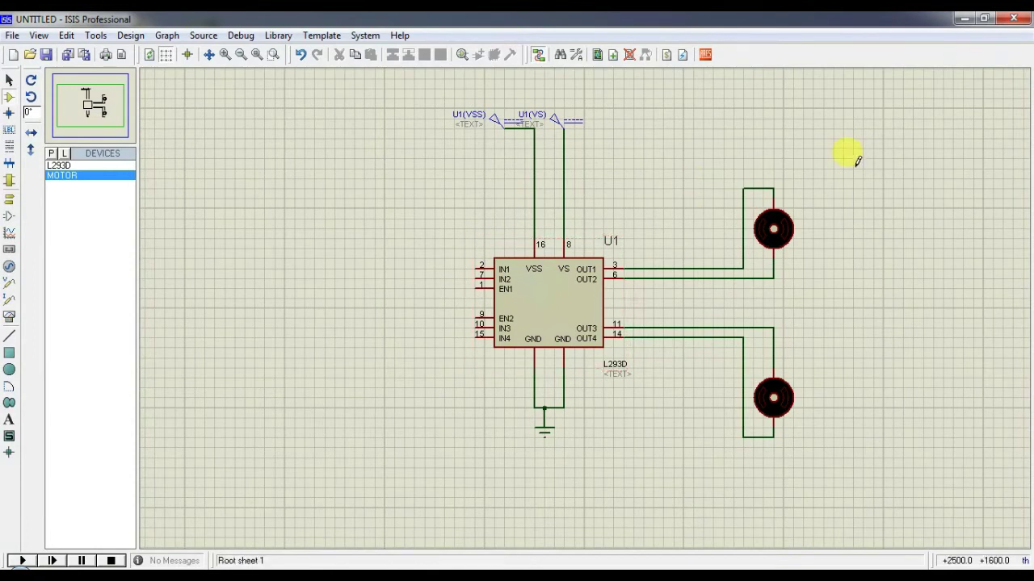
Link EN1 (pin 1) to EN2 (pin 9) and branch that link to the VSS supply wire
click(471, 287)
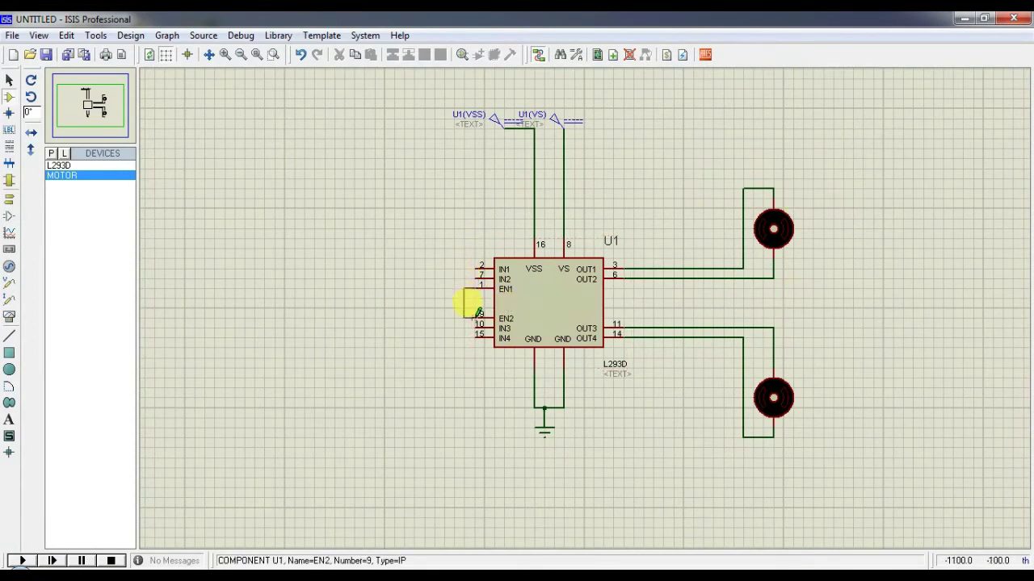
click(479, 314)
click(465, 301)
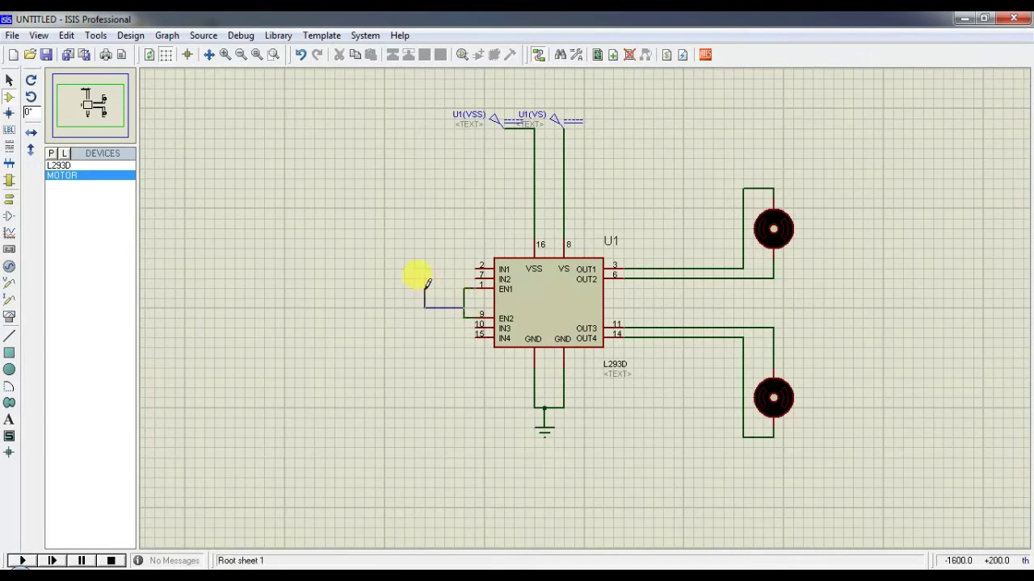
click(534, 177)
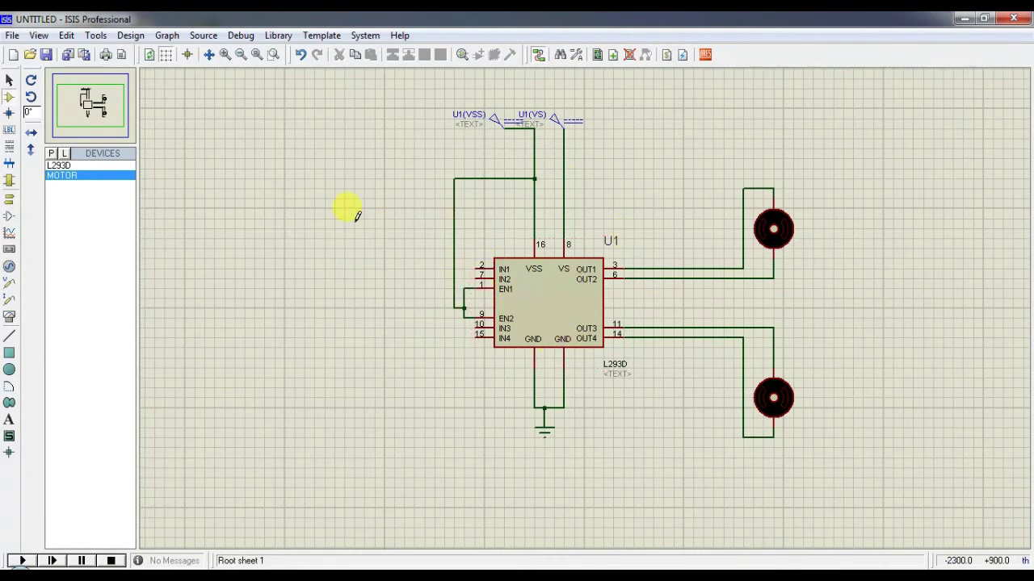
click(51, 153)
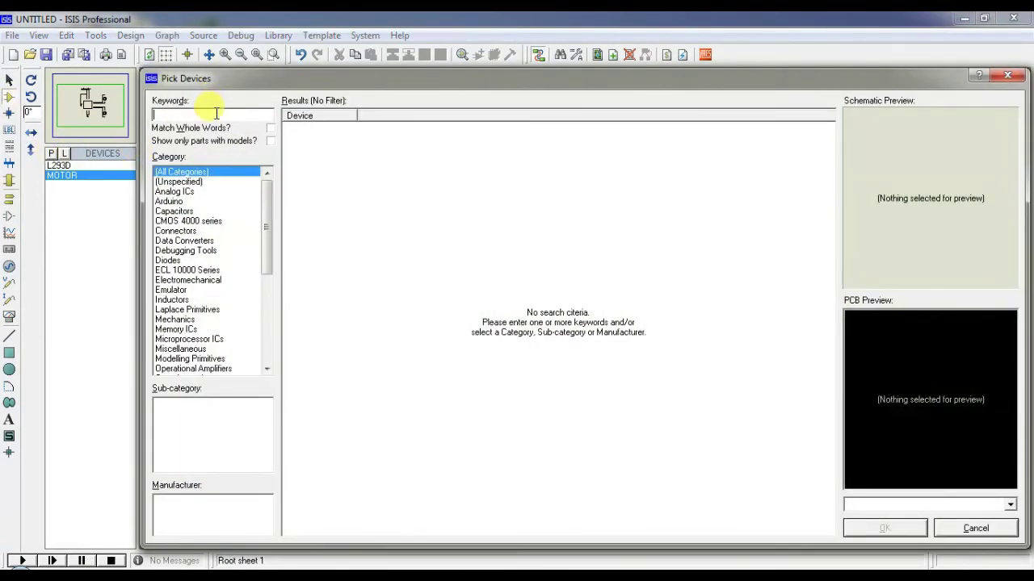
Find LOGICTOGGLE in Pick Devices and add it to the device list
text(t)
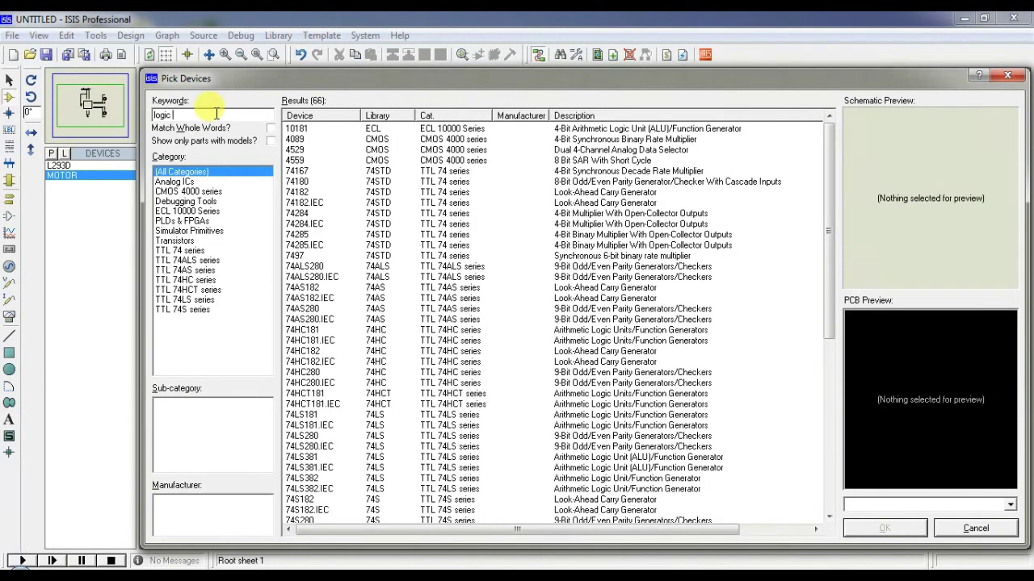
text(i)
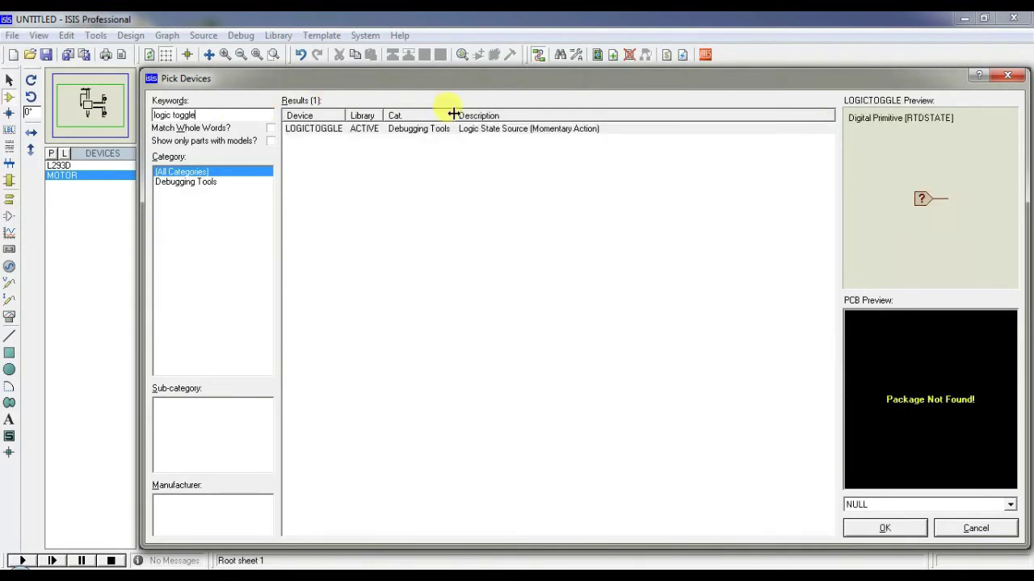
click(475, 131)
click(884, 526)
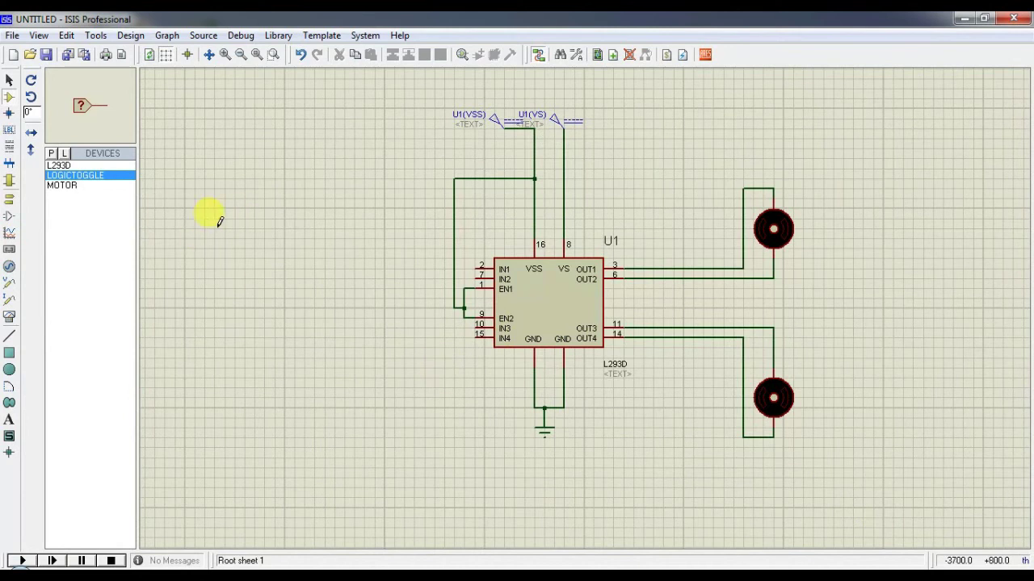
Place a column of logic toggles to the left of U1
click(211, 218)
click(230, 248)
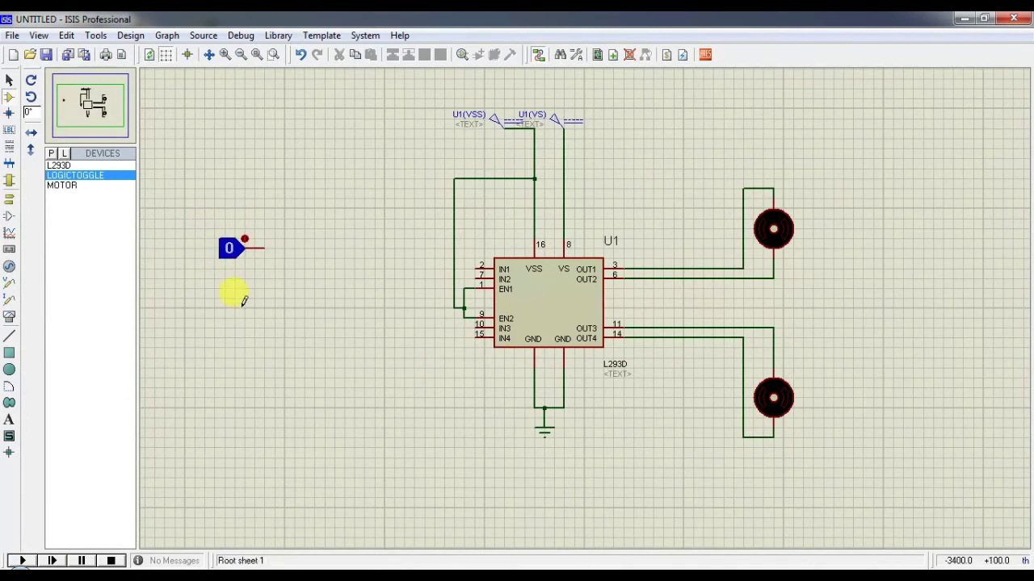
click(239, 323)
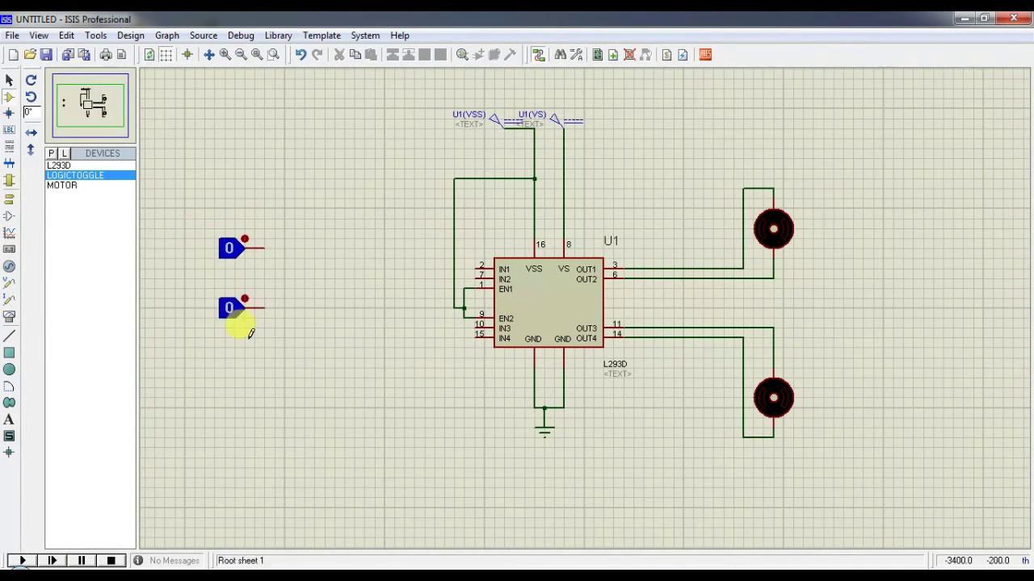
click(240, 375)
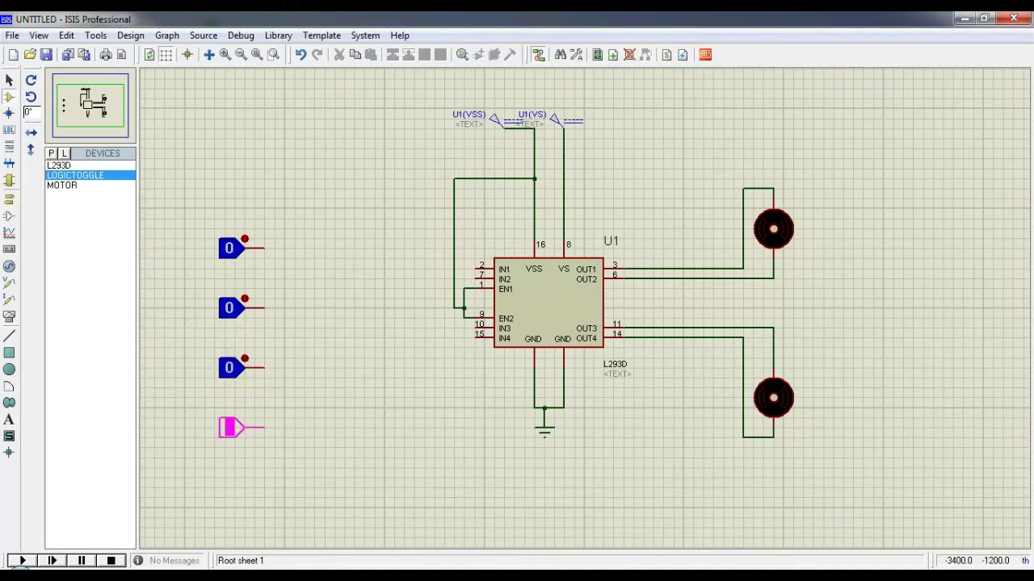
click(239, 434)
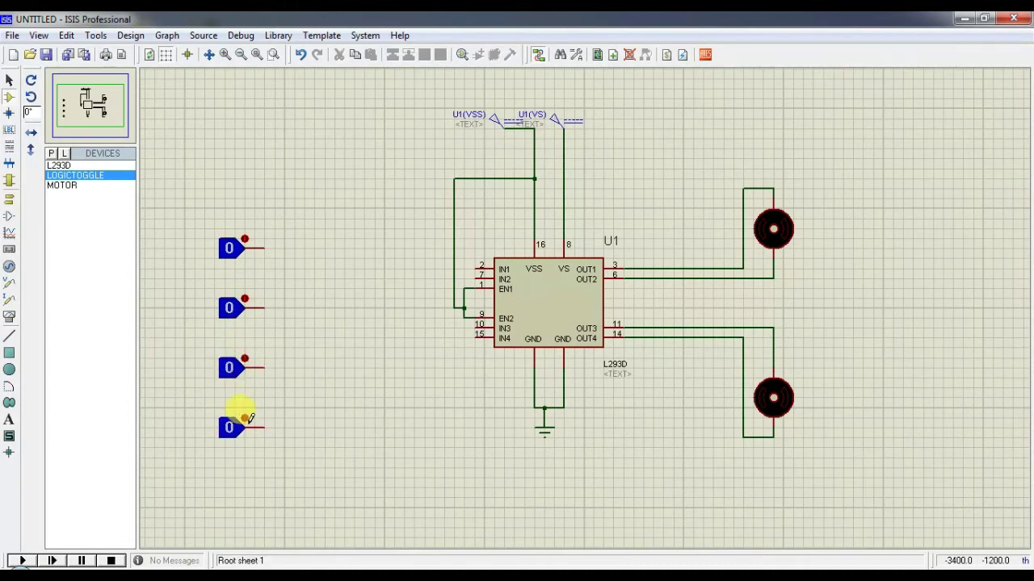
Wire the four toggles to U1's IN1 (pin 2), IN2 (7), IN3 (10) and IN4 (15)
click(264, 247)
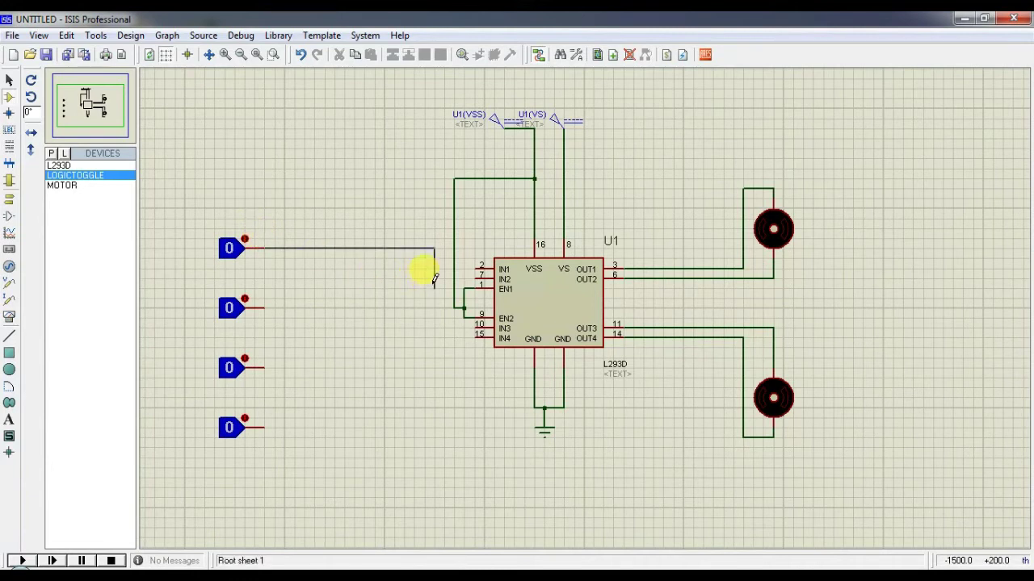
click(477, 264)
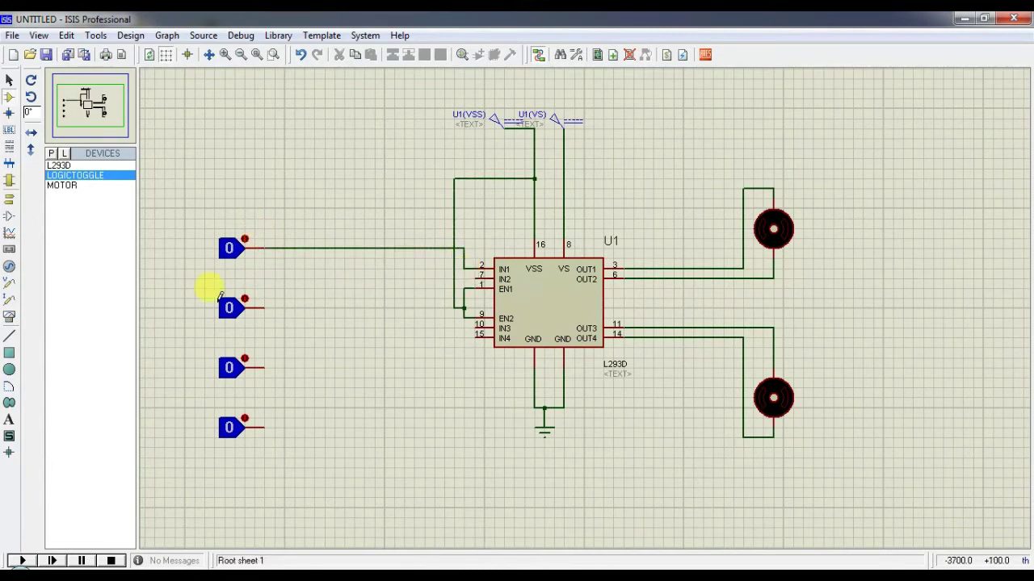
click(264, 306)
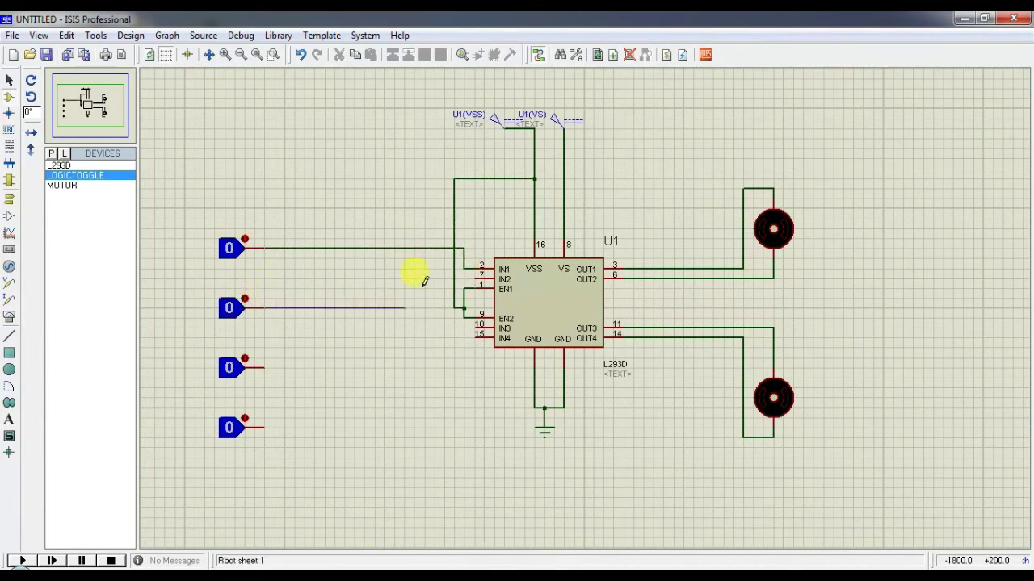
click(477, 275)
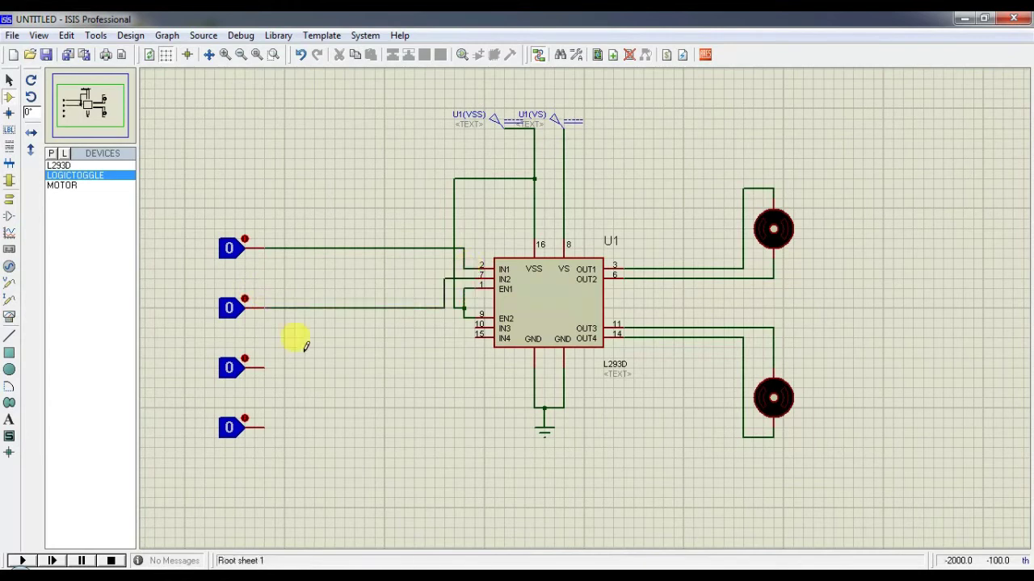
click(263, 367)
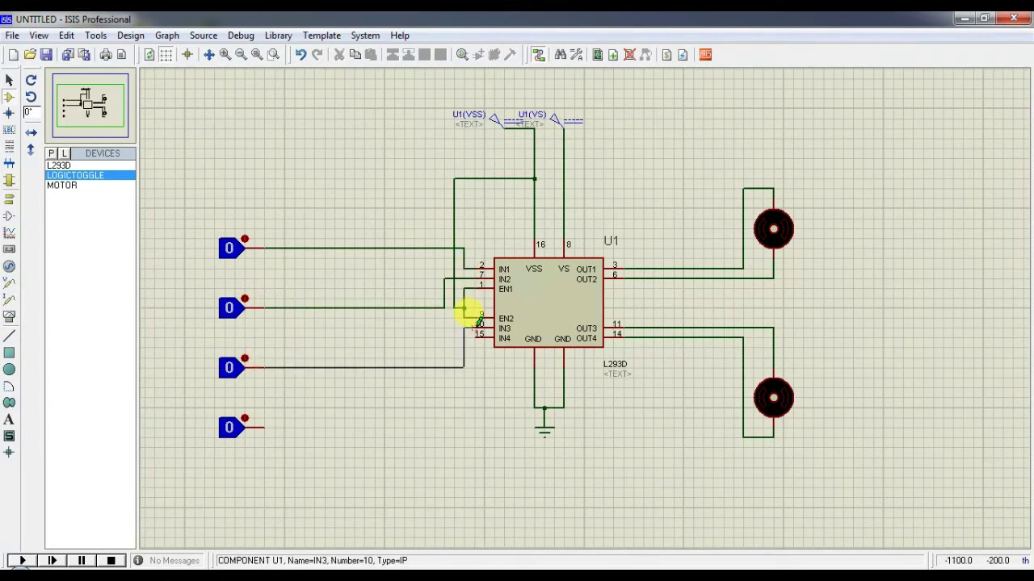
click(477, 323)
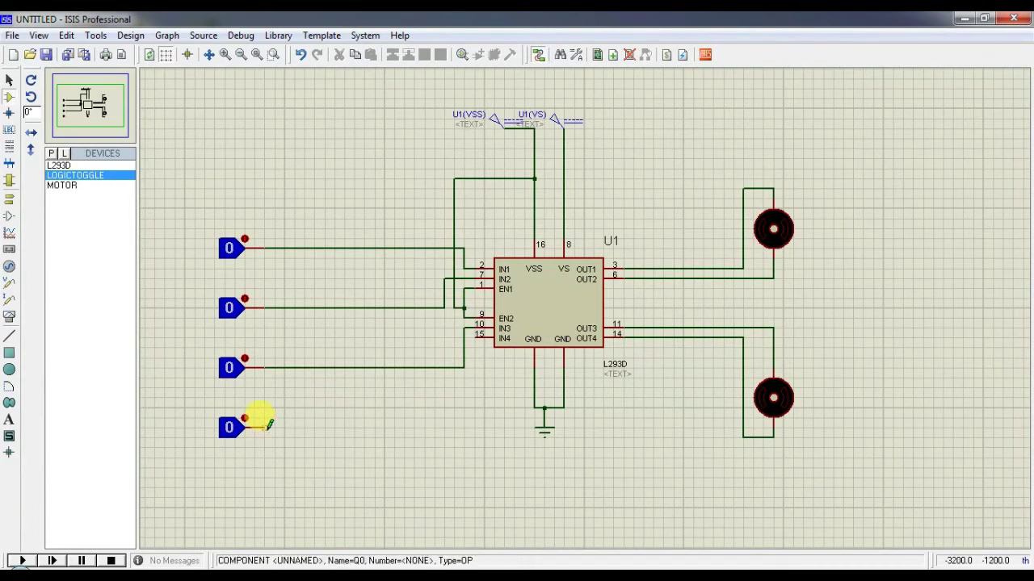
click(478, 341)
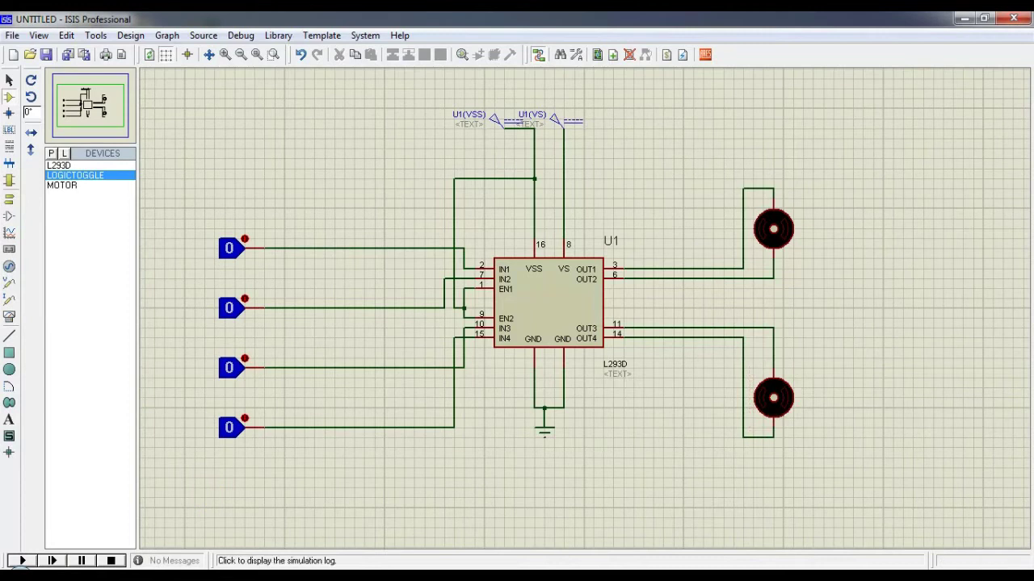
Run the simulation, then flip the IN1 toggle and the second toggle to 1 and back to 0
click(24, 560)
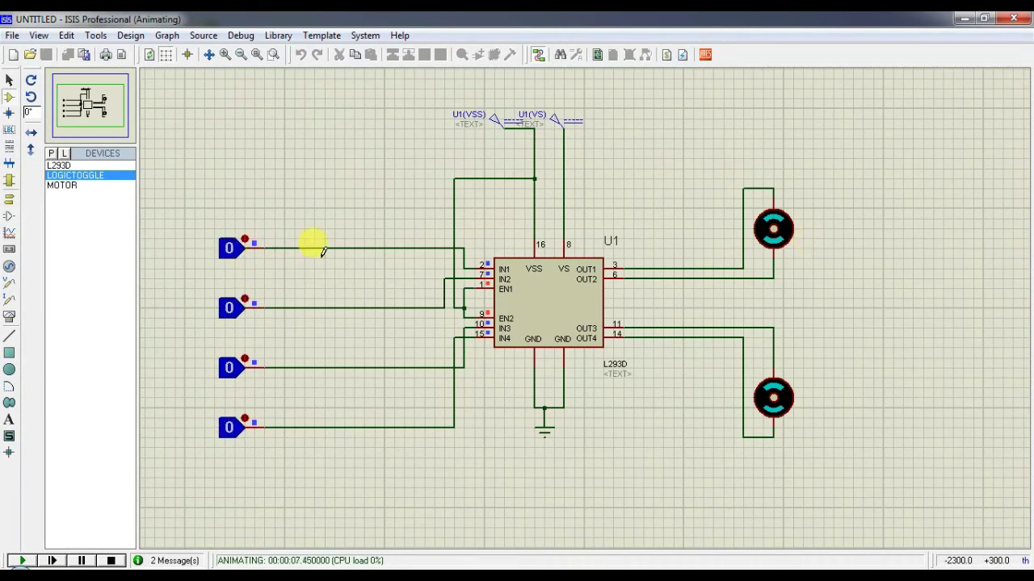
click(247, 237)
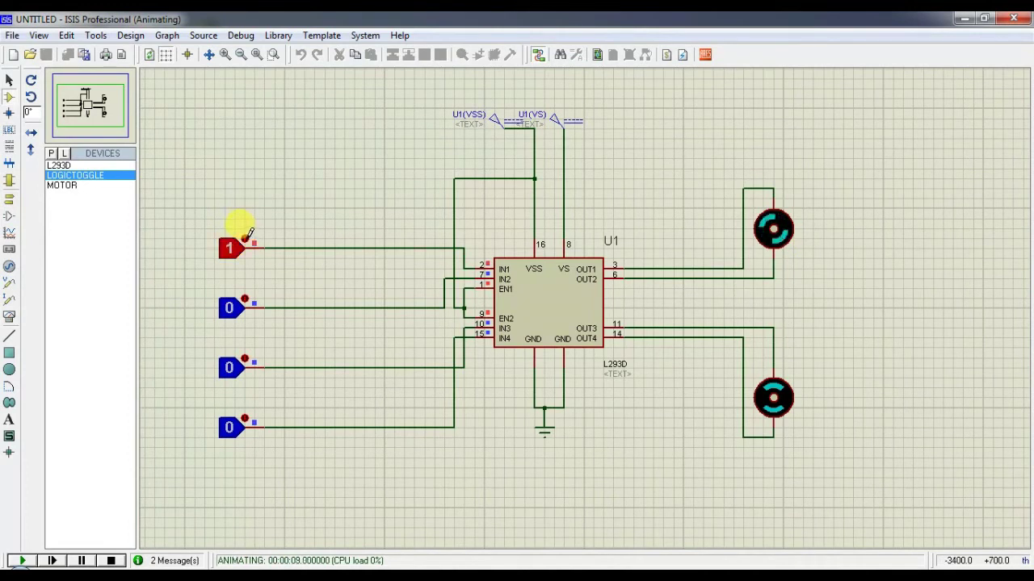
click(247, 236)
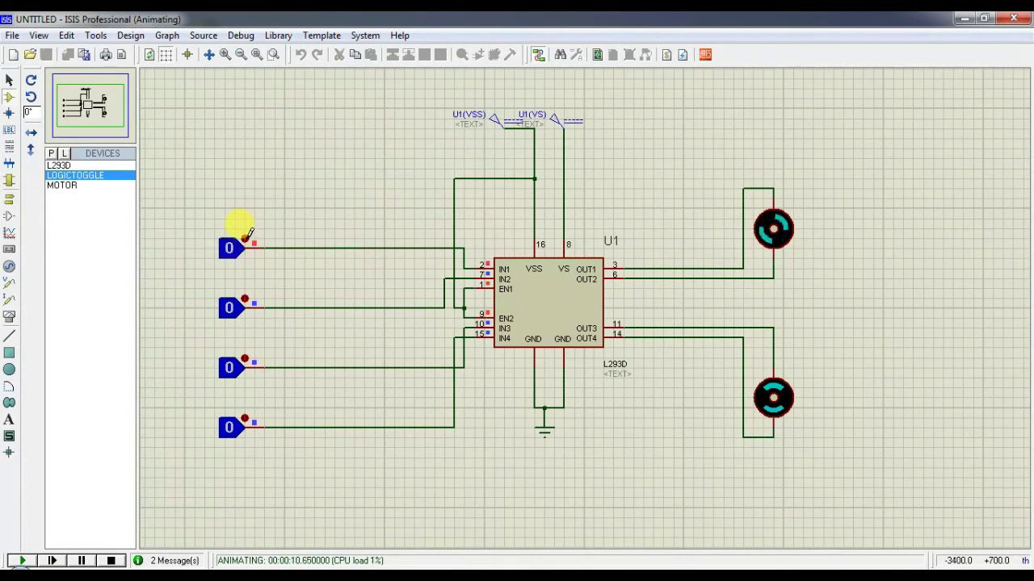
click(247, 296)
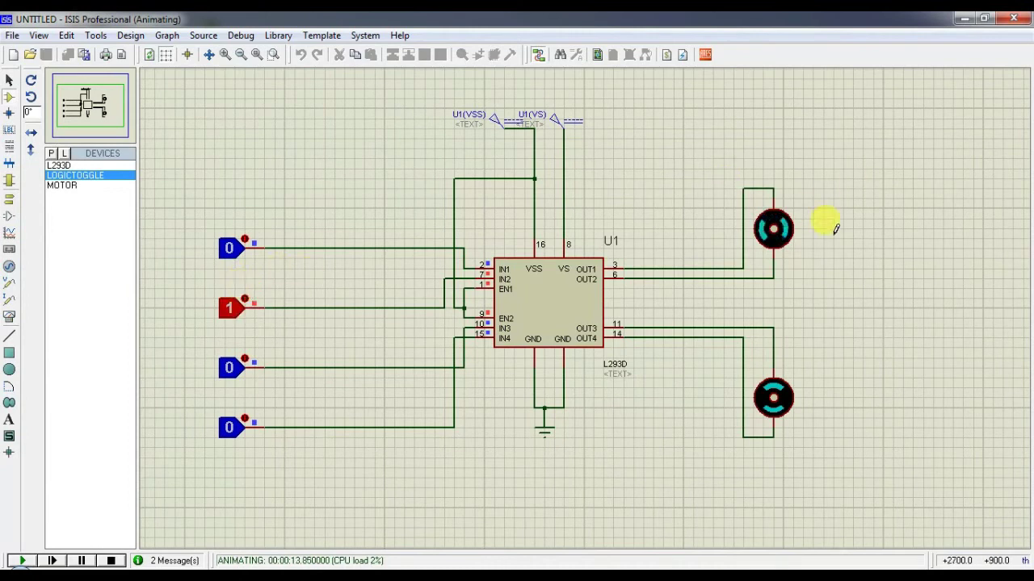
click(244, 297)
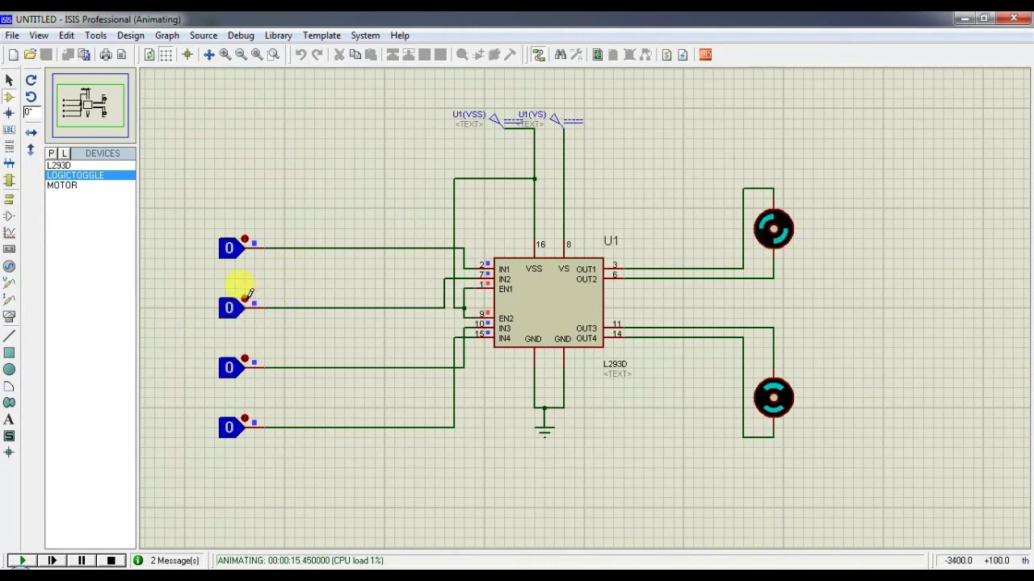
click(246, 237)
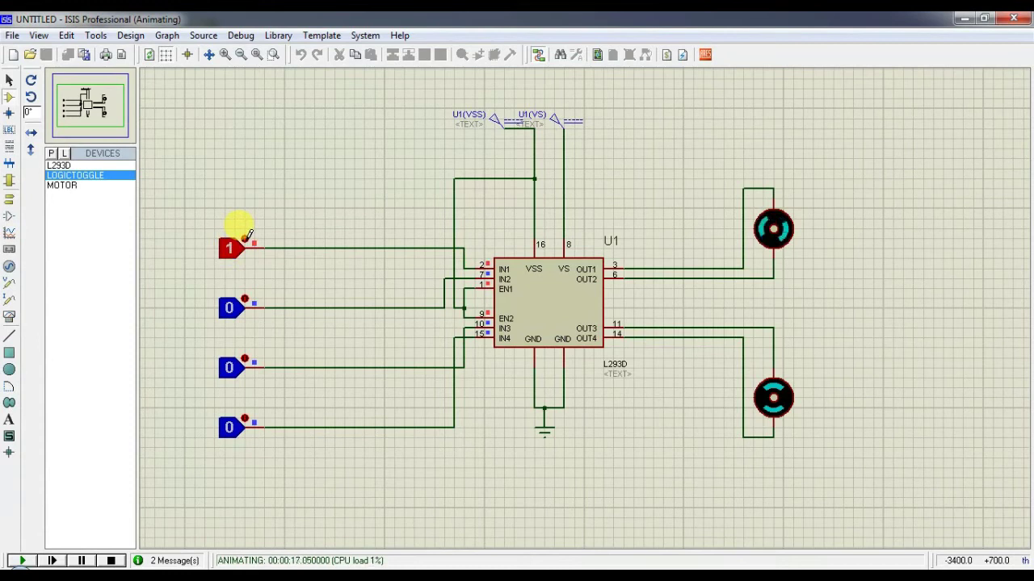
click(246, 356)
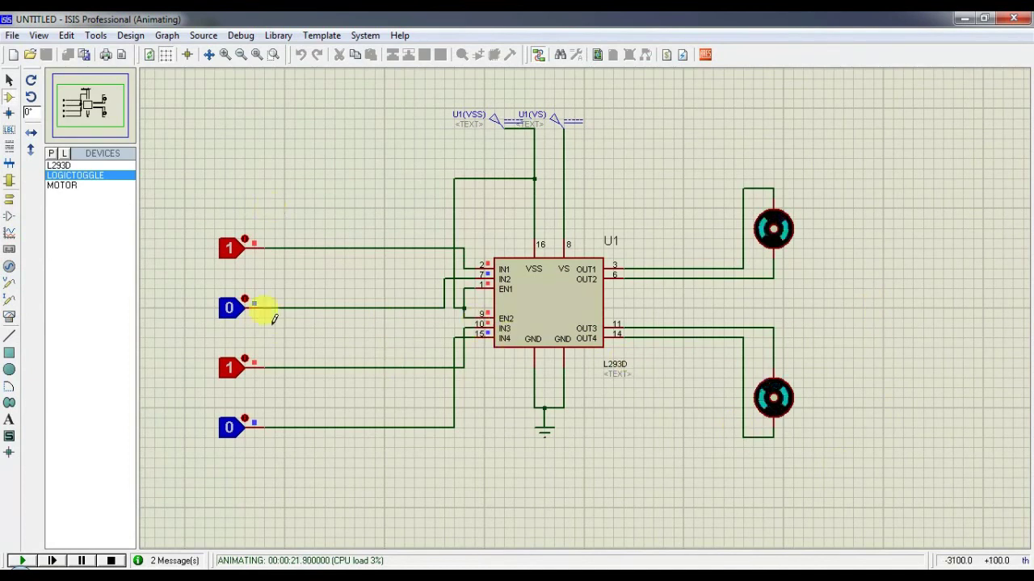
click(246, 356)
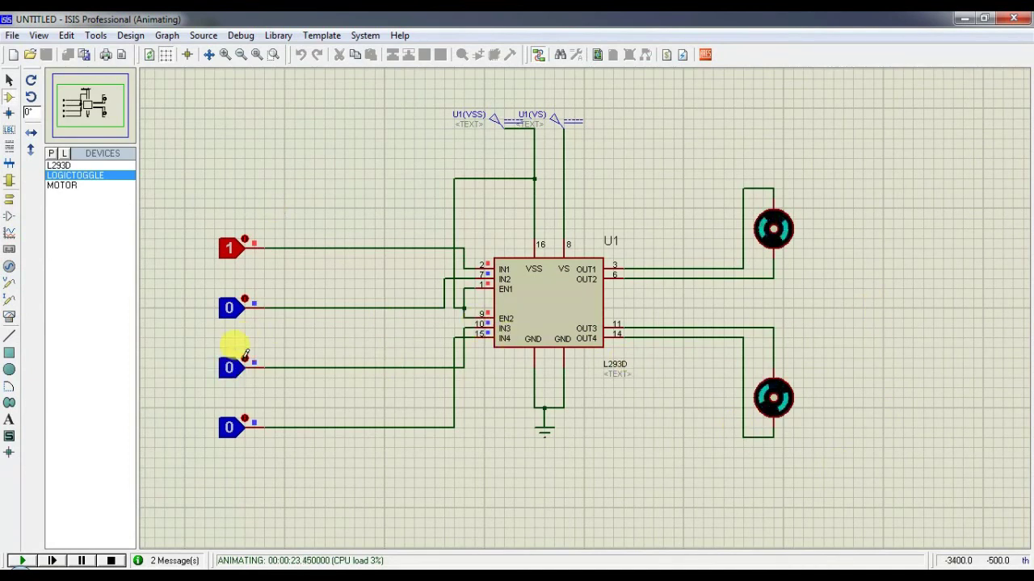
click(247, 417)
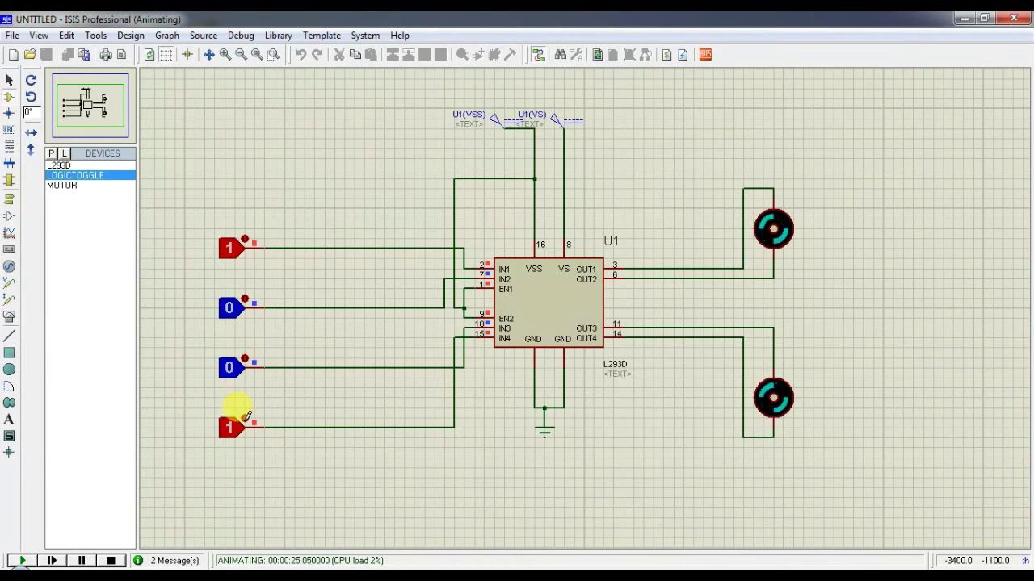
click(246, 297)
click(246, 357)
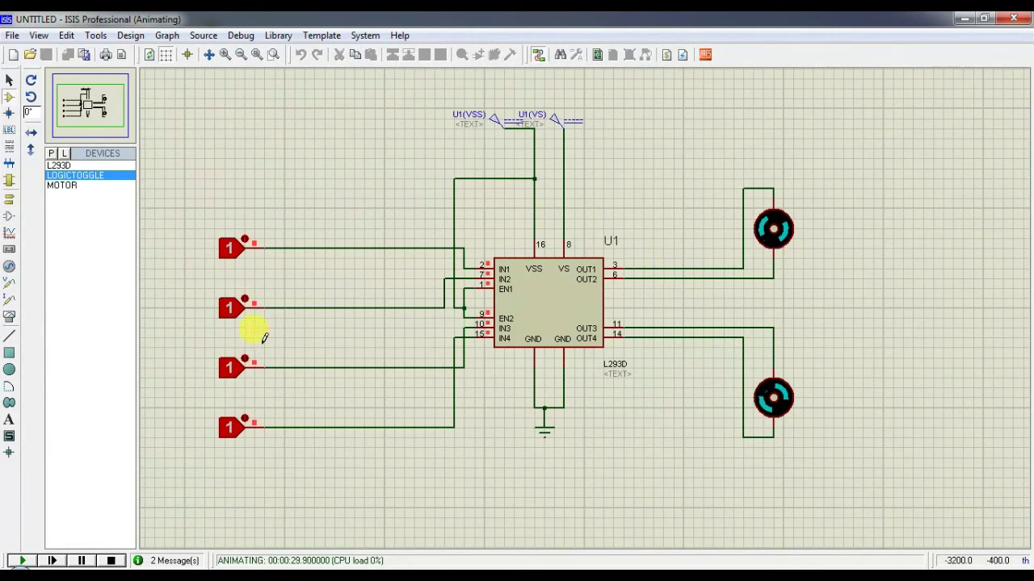
click(245, 239)
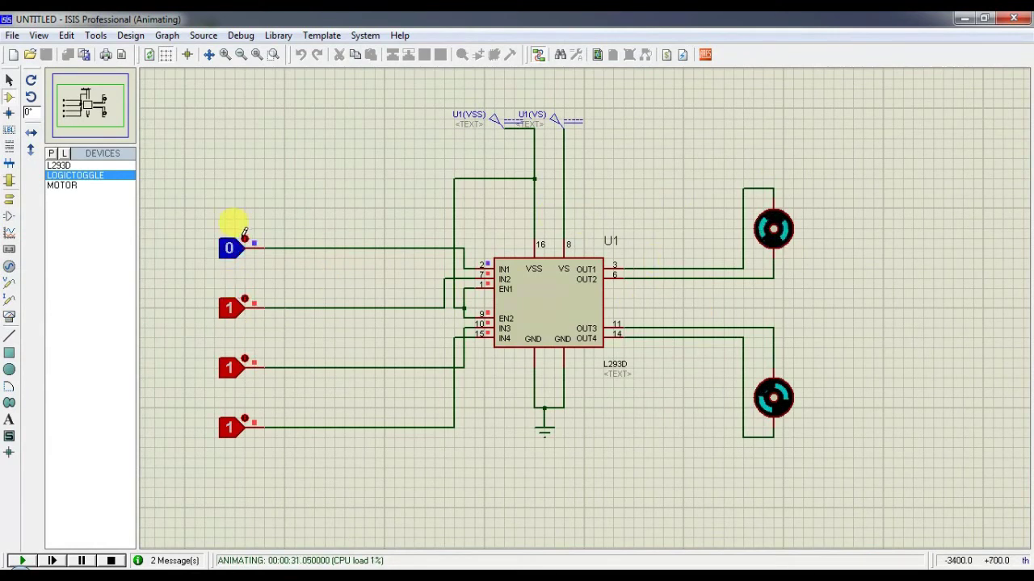
click(247, 298)
click(247, 357)
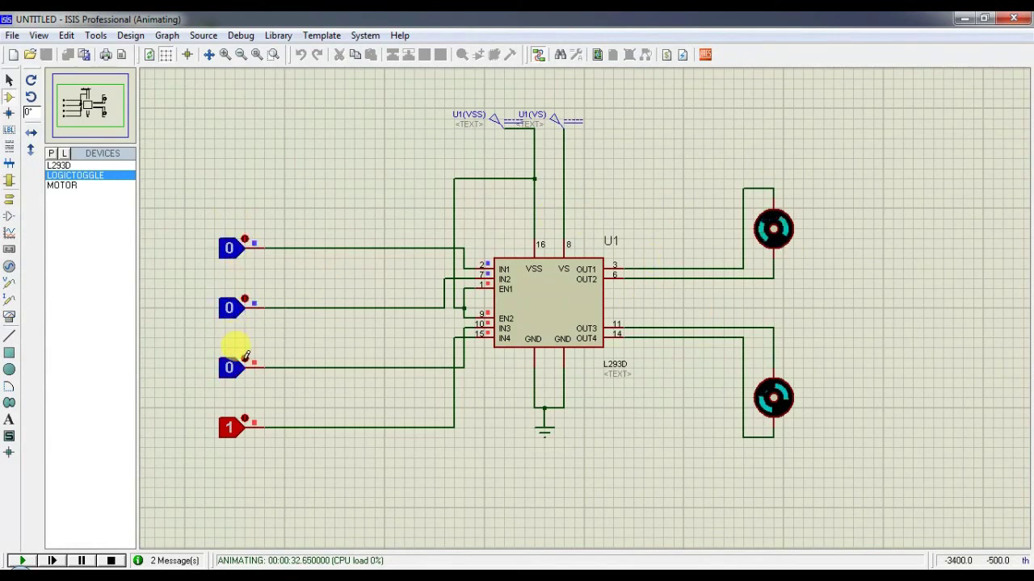
click(245, 418)
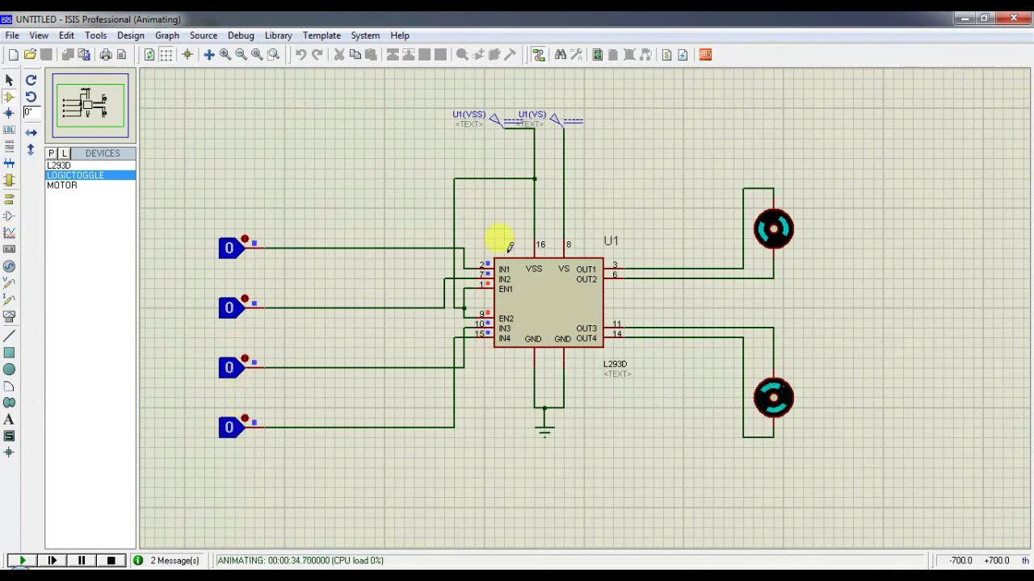